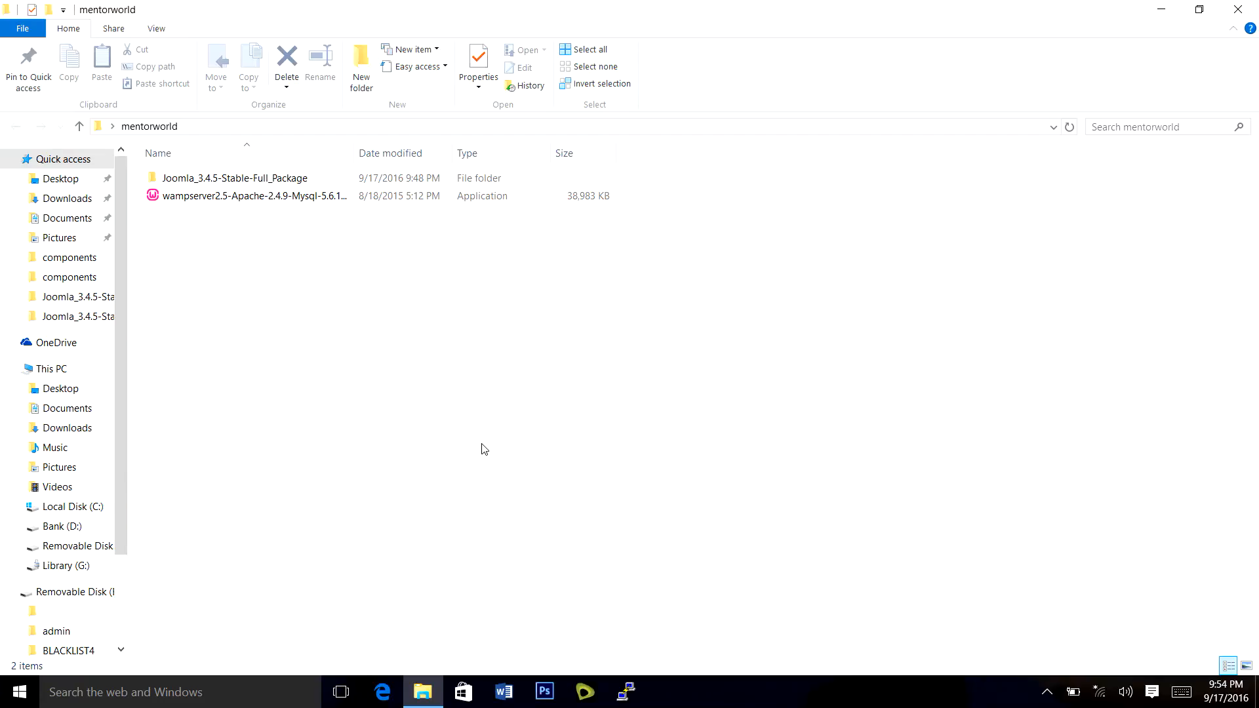
Launch WampServer from a Start menu search for 'wamp' and open its tray menu.
key("super")
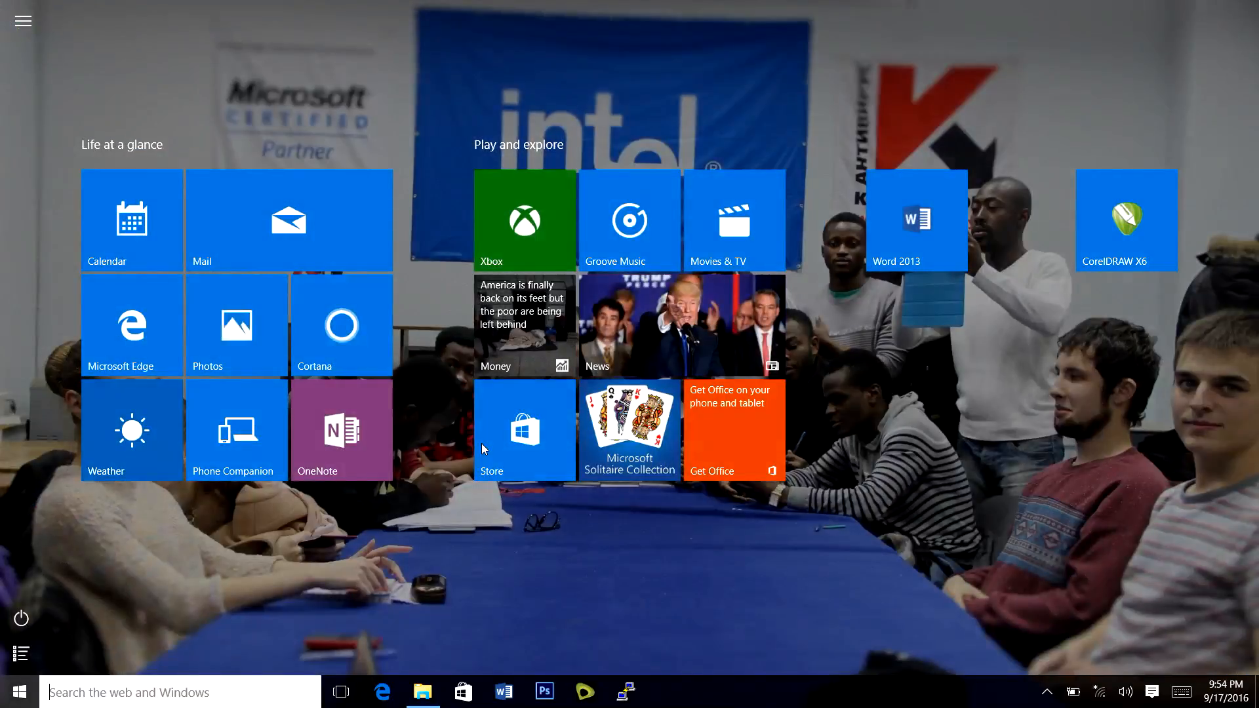
type("wa")
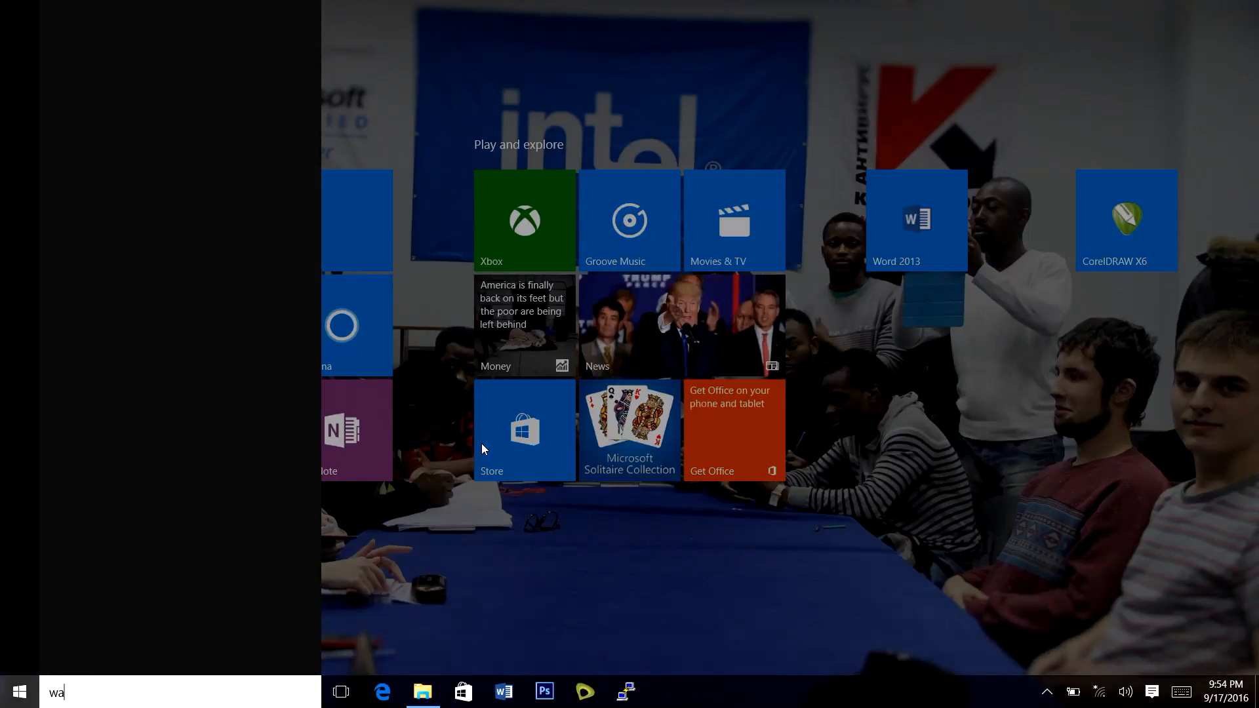
type("m")
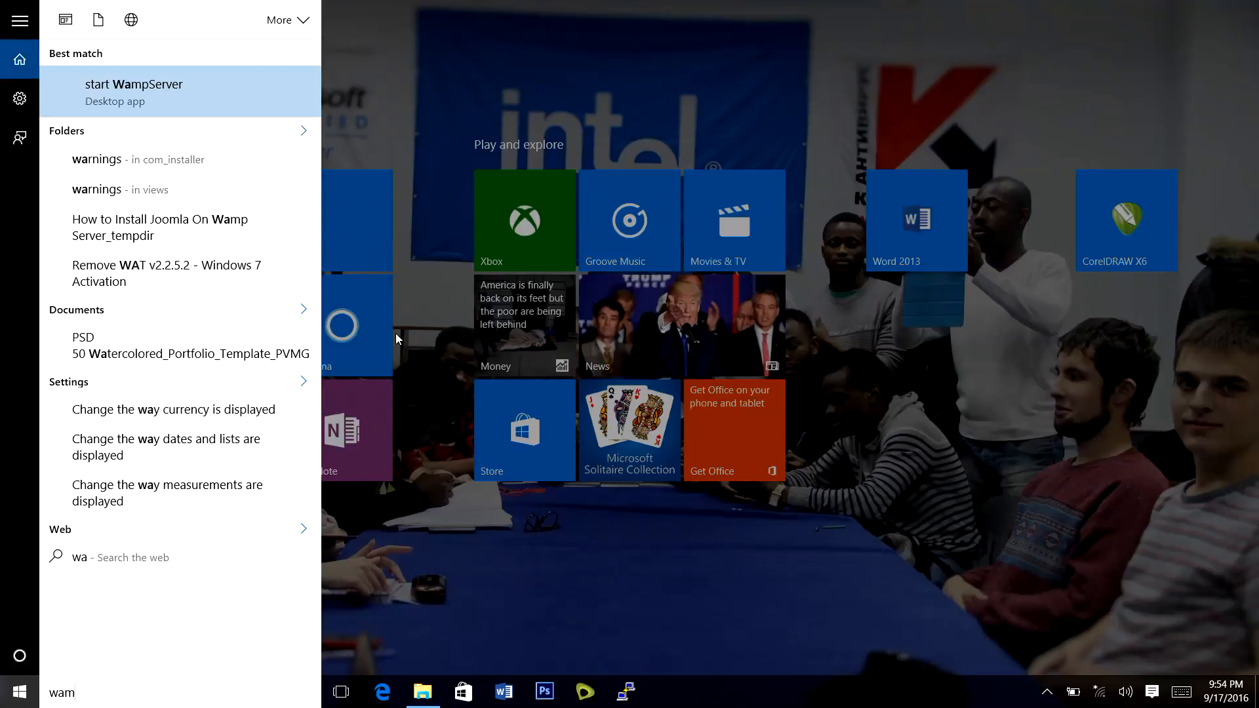
type("p")
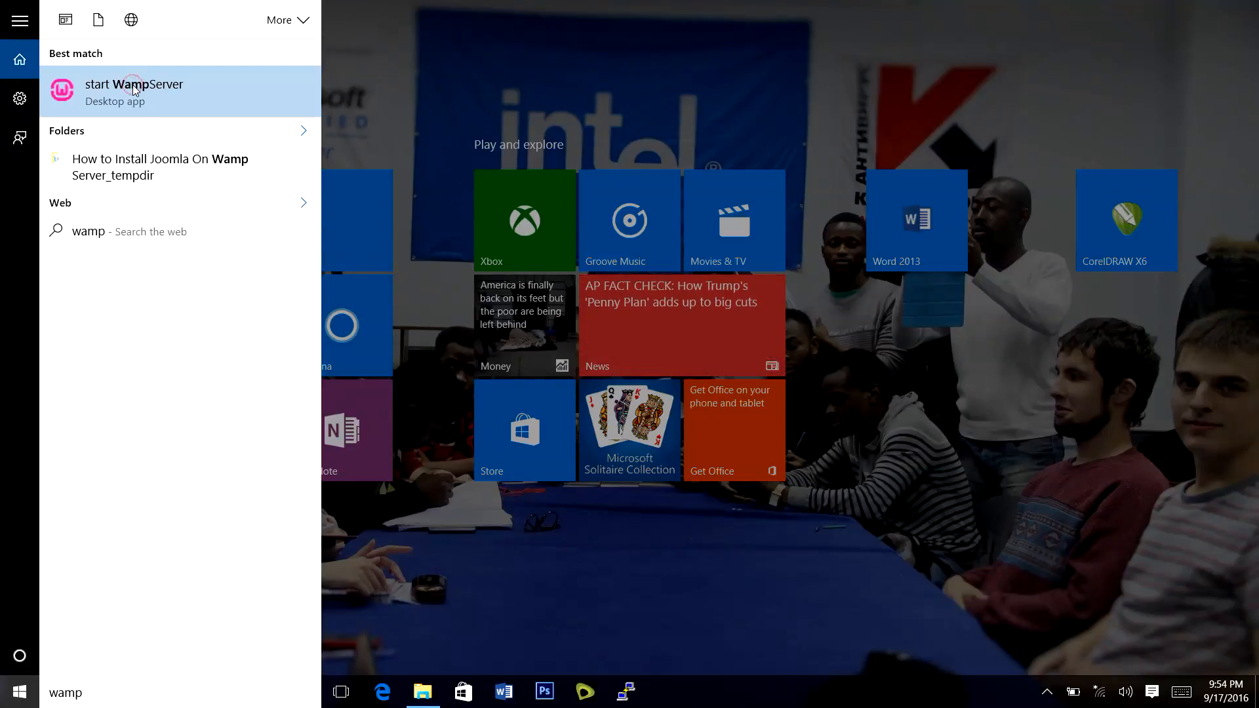
left_click(133, 90)
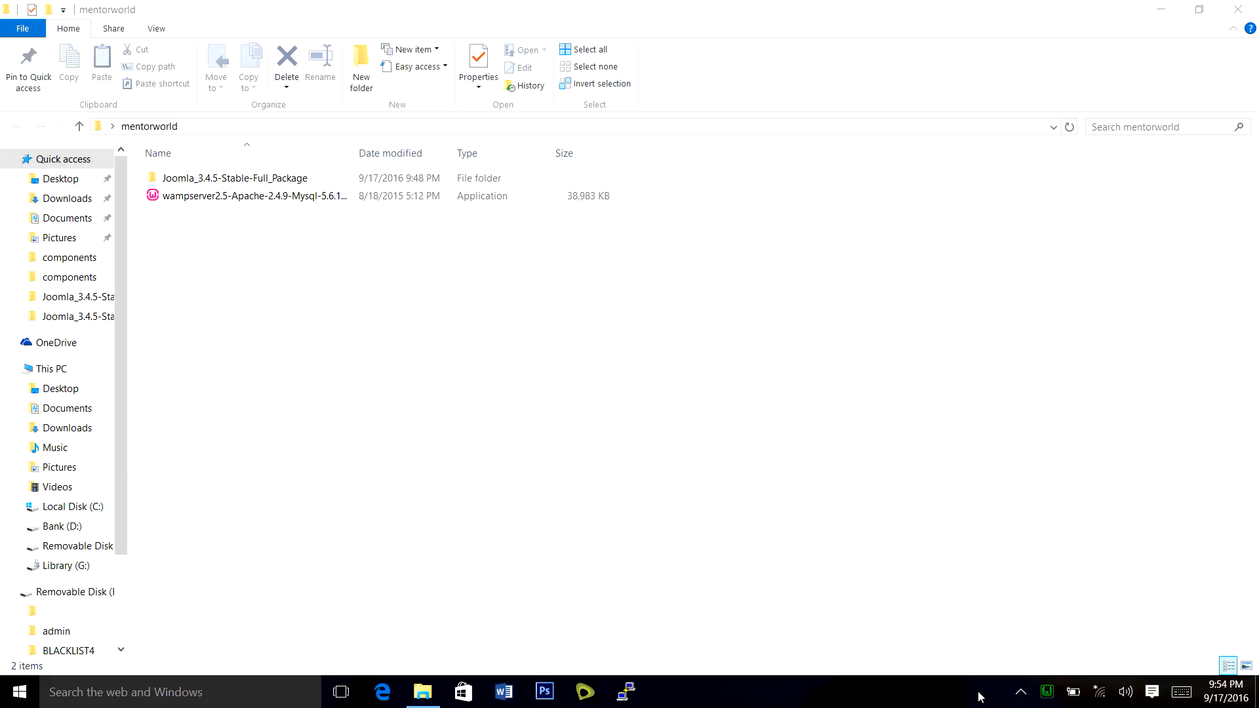
mouse_move(1051, 695)
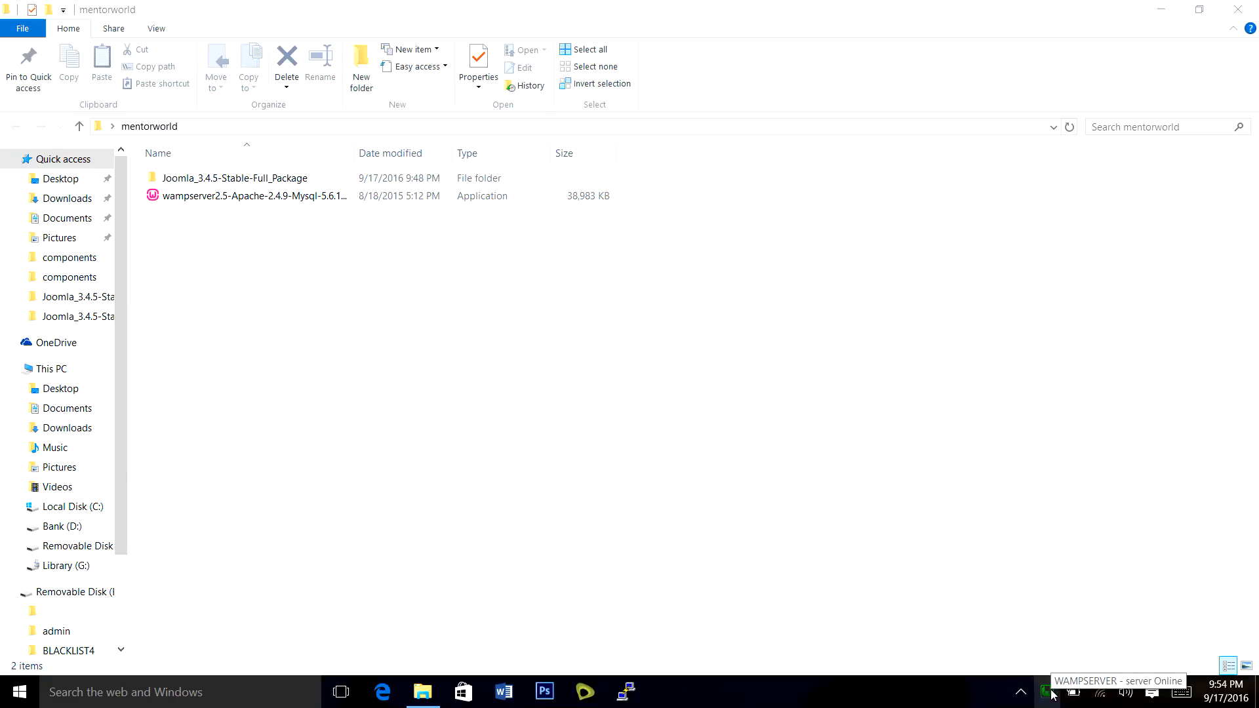
left_click(1047, 692)
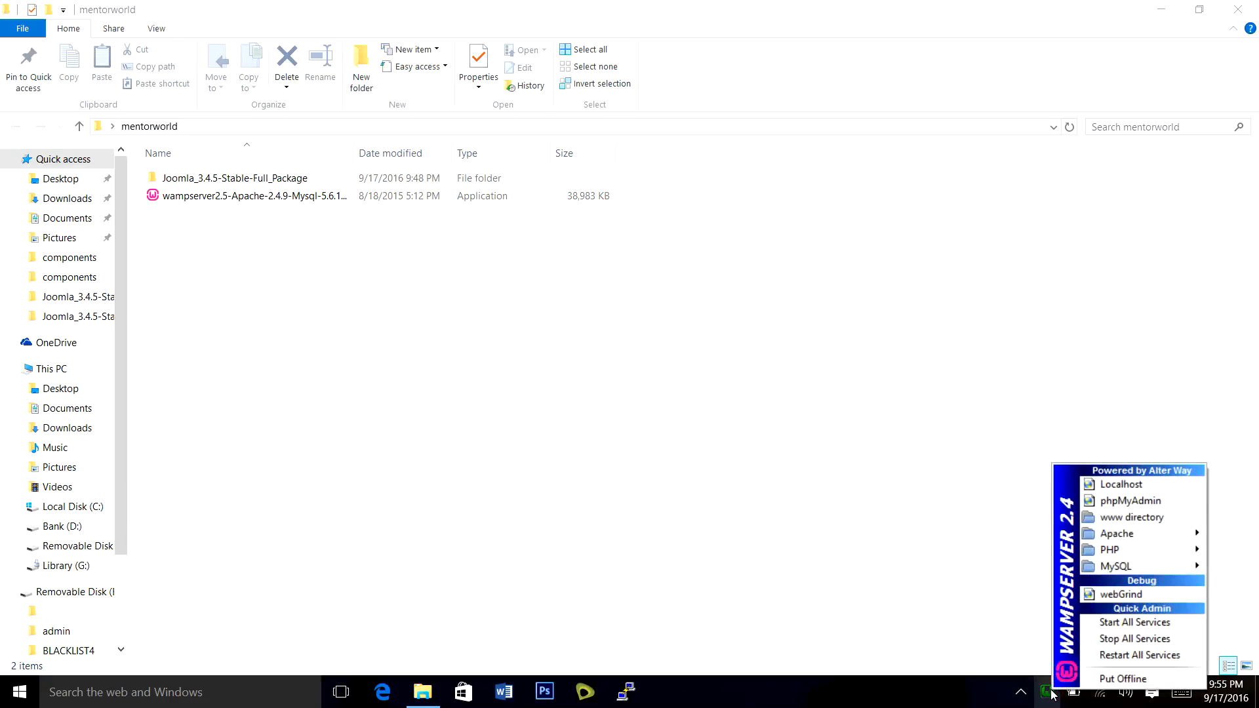
Create a folder named mentorworld in the WampServer www directory.
left_click(1143, 518)
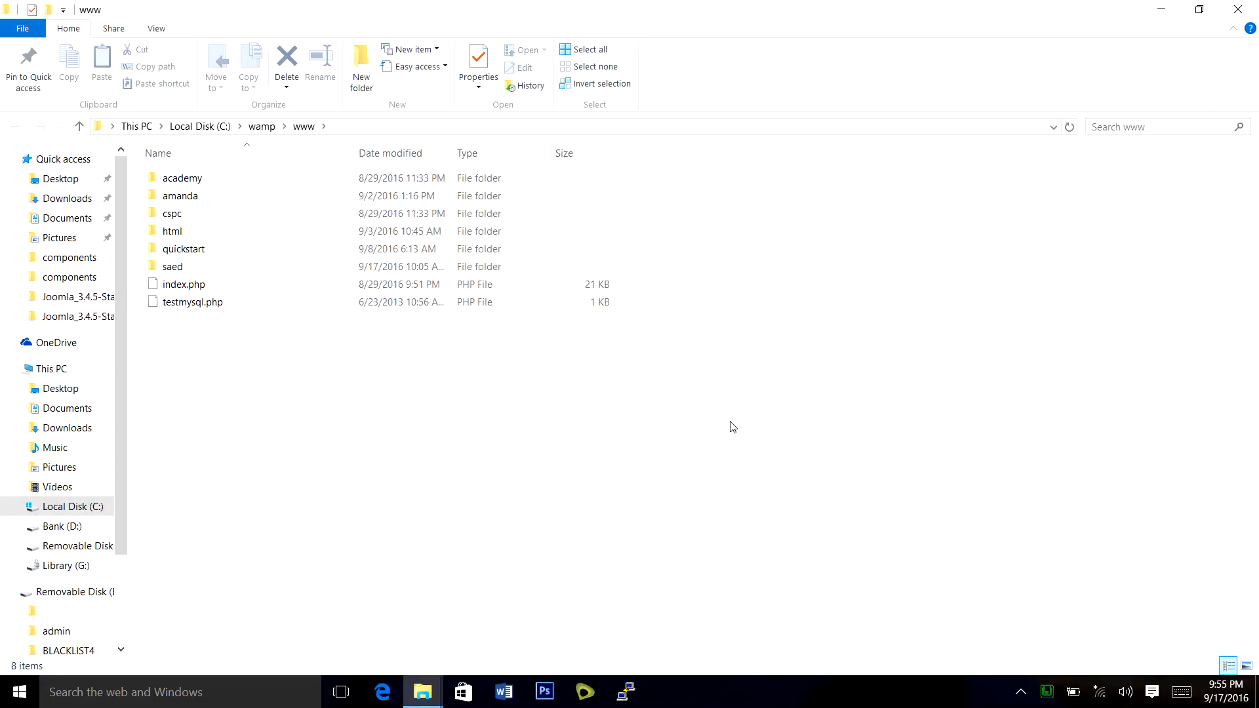
left_click(358, 60)
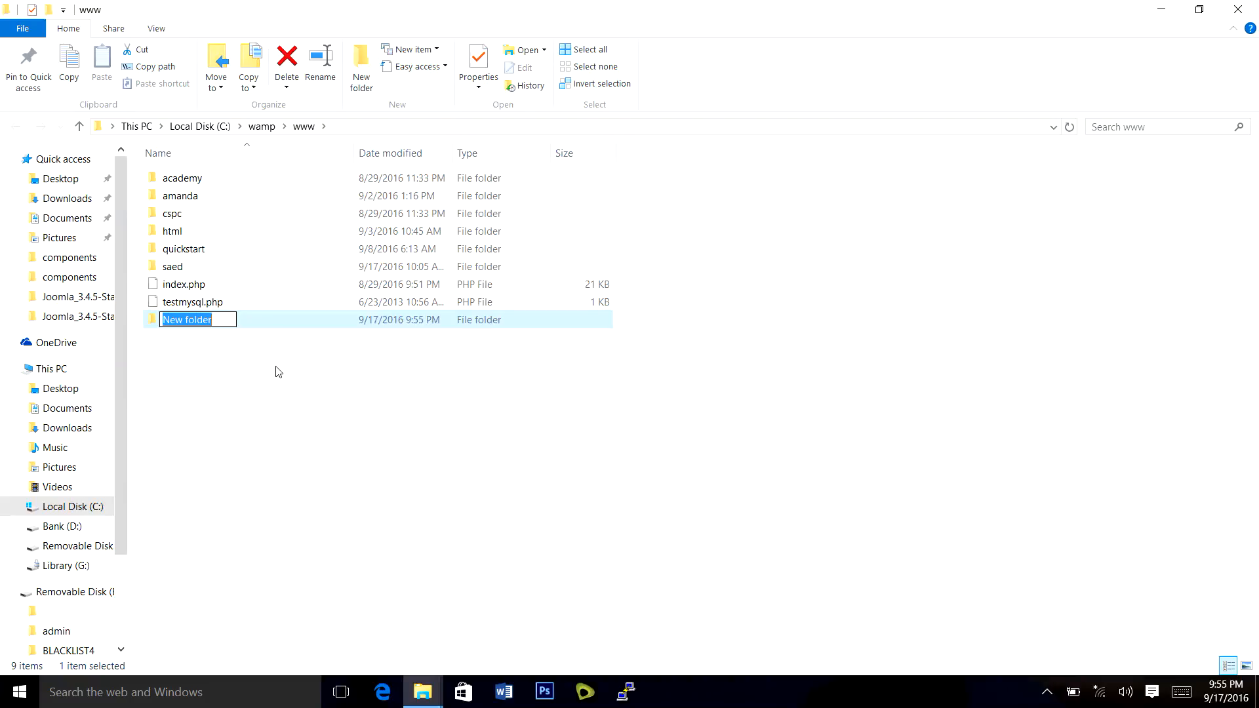
type("mento")
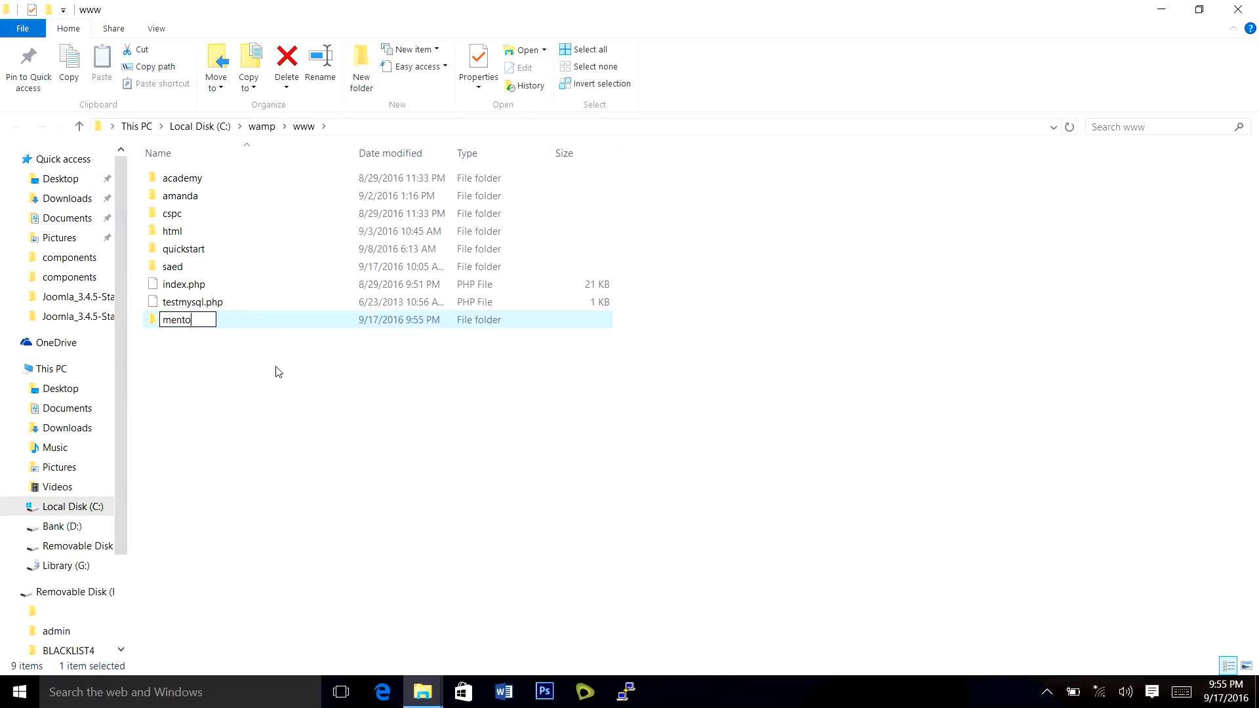
type("rworld")
key("Return")
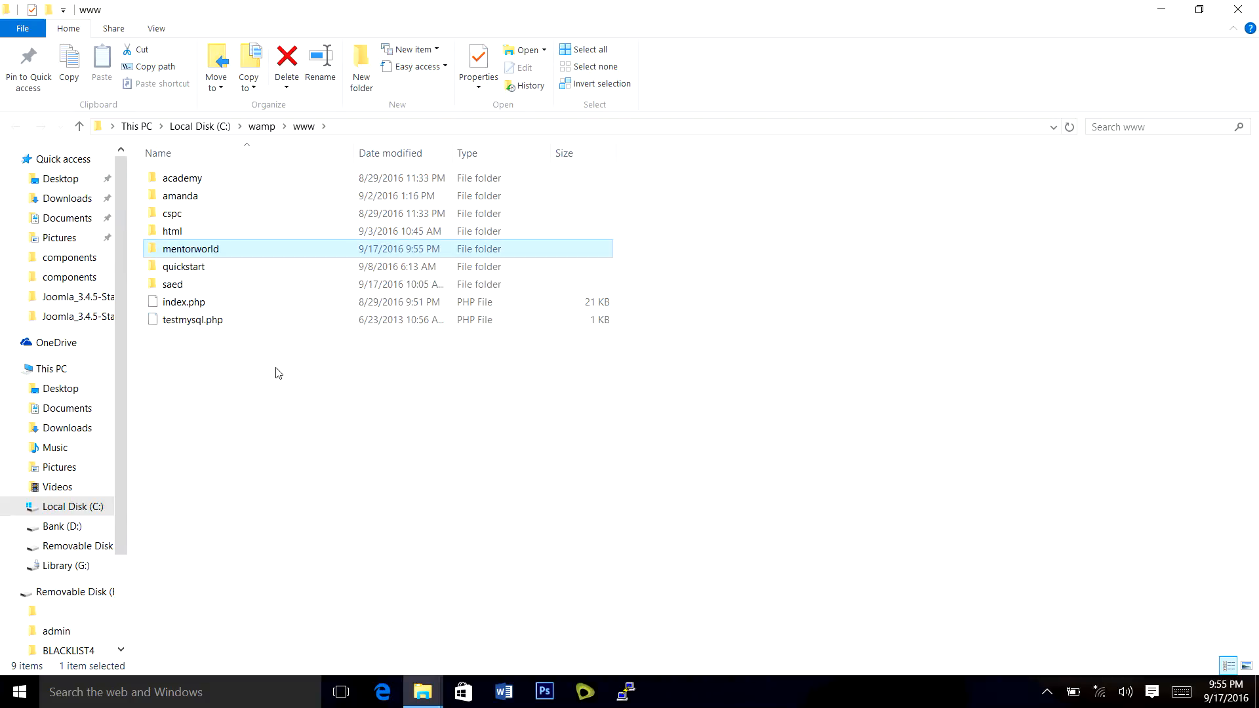
left_click(412, 697)
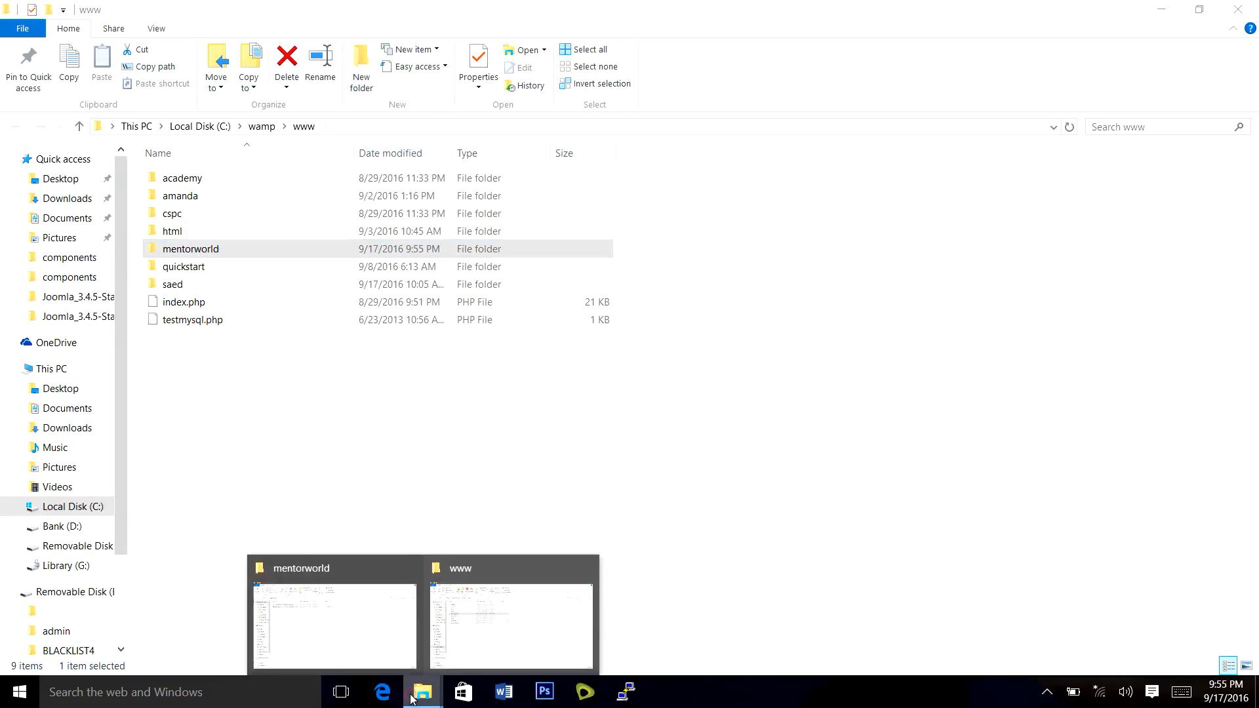
Copy everything in the Joomla_3.4.5-Stable-Full_Package folder.
left_click(345, 639)
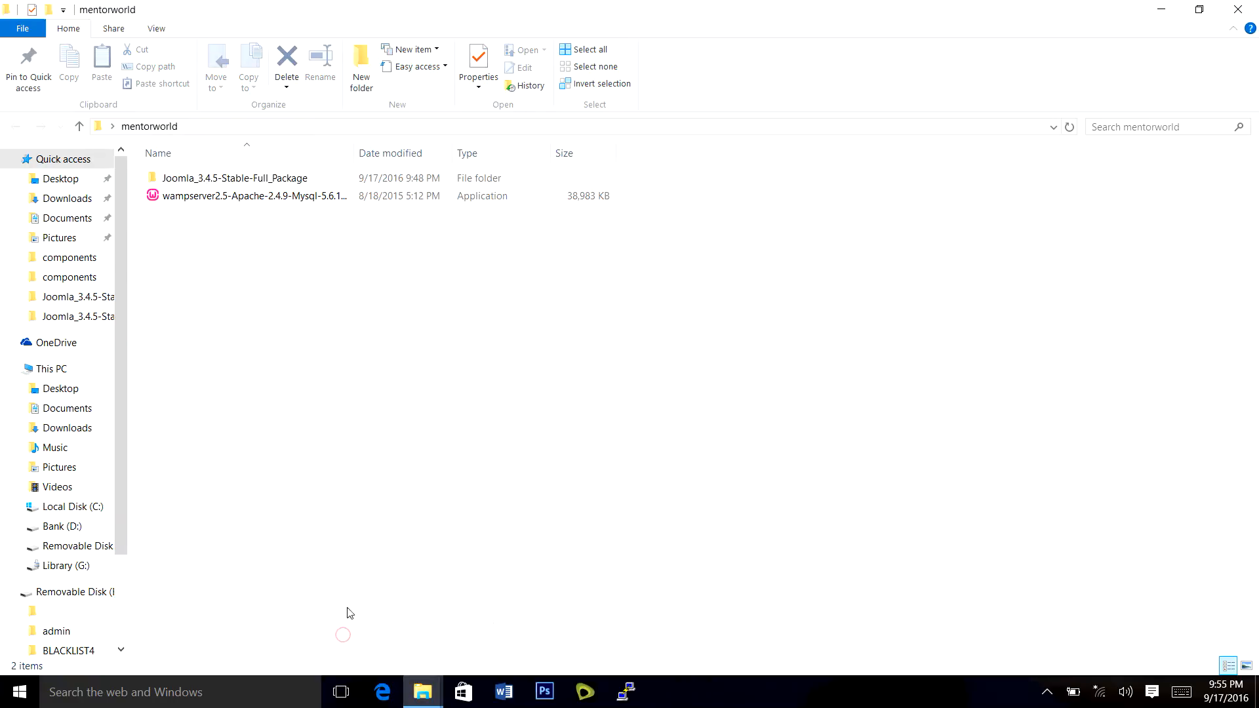
double_click(234, 179)
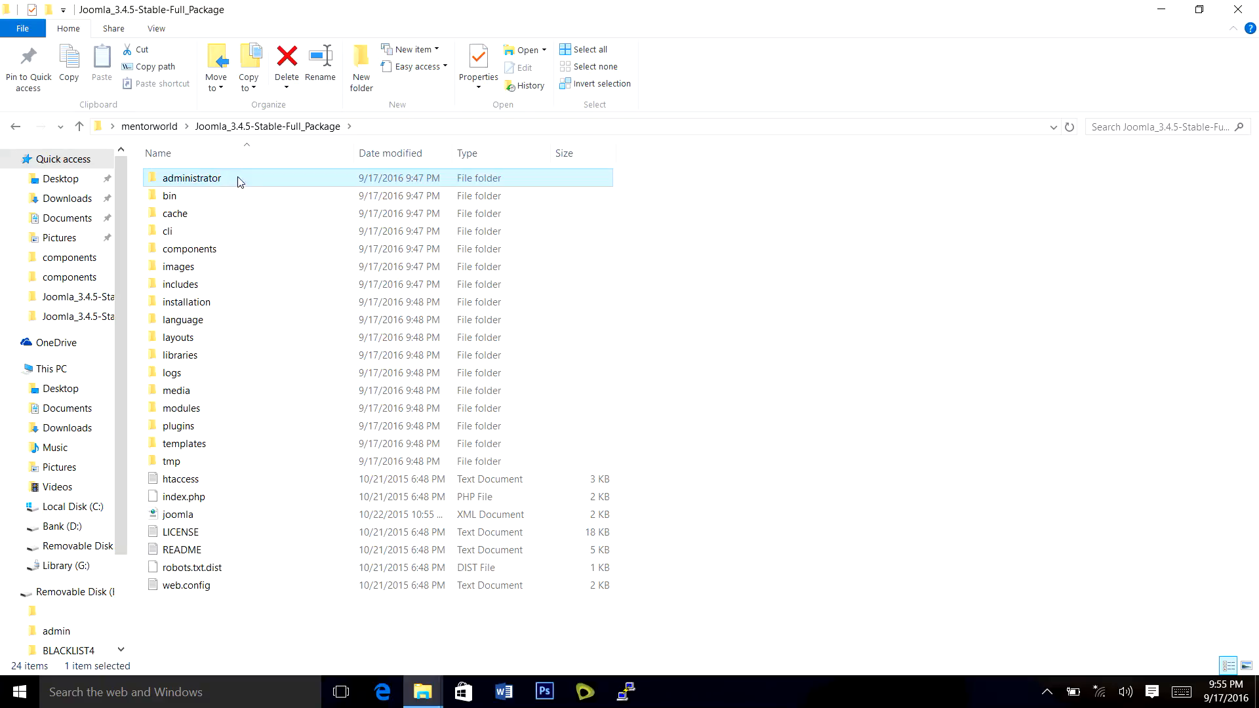
key("ctrl+a")
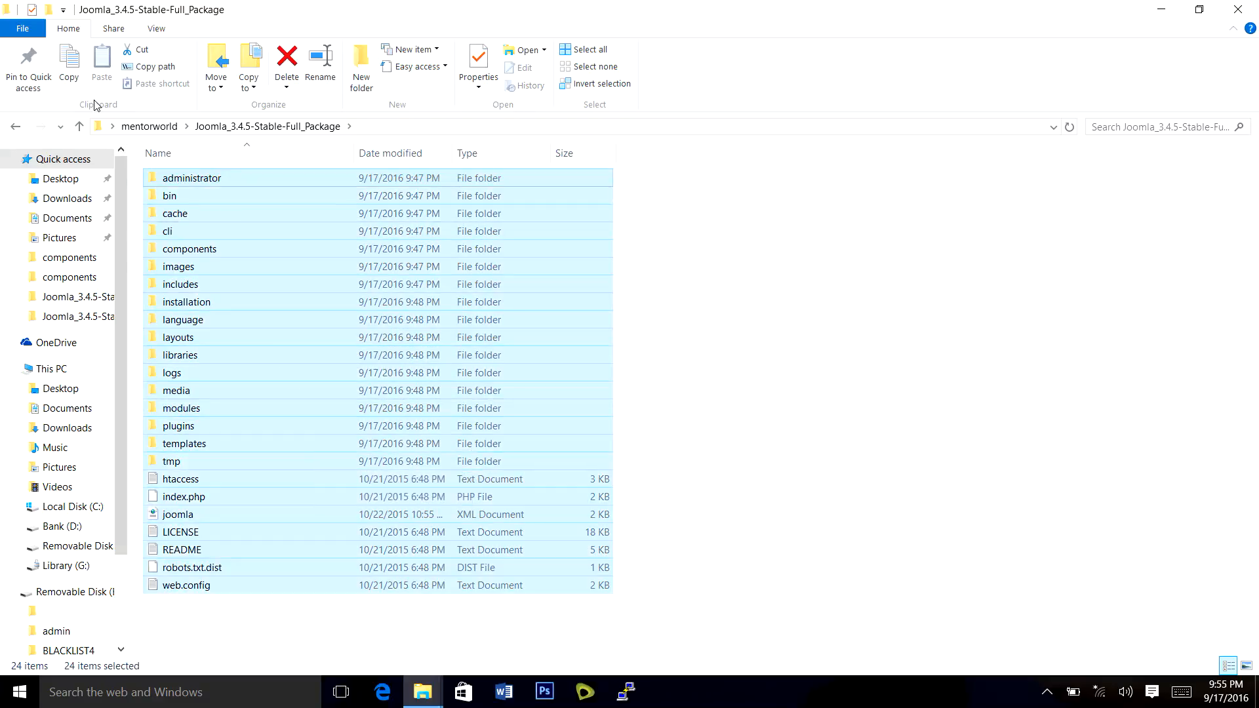
left_click(72, 71)
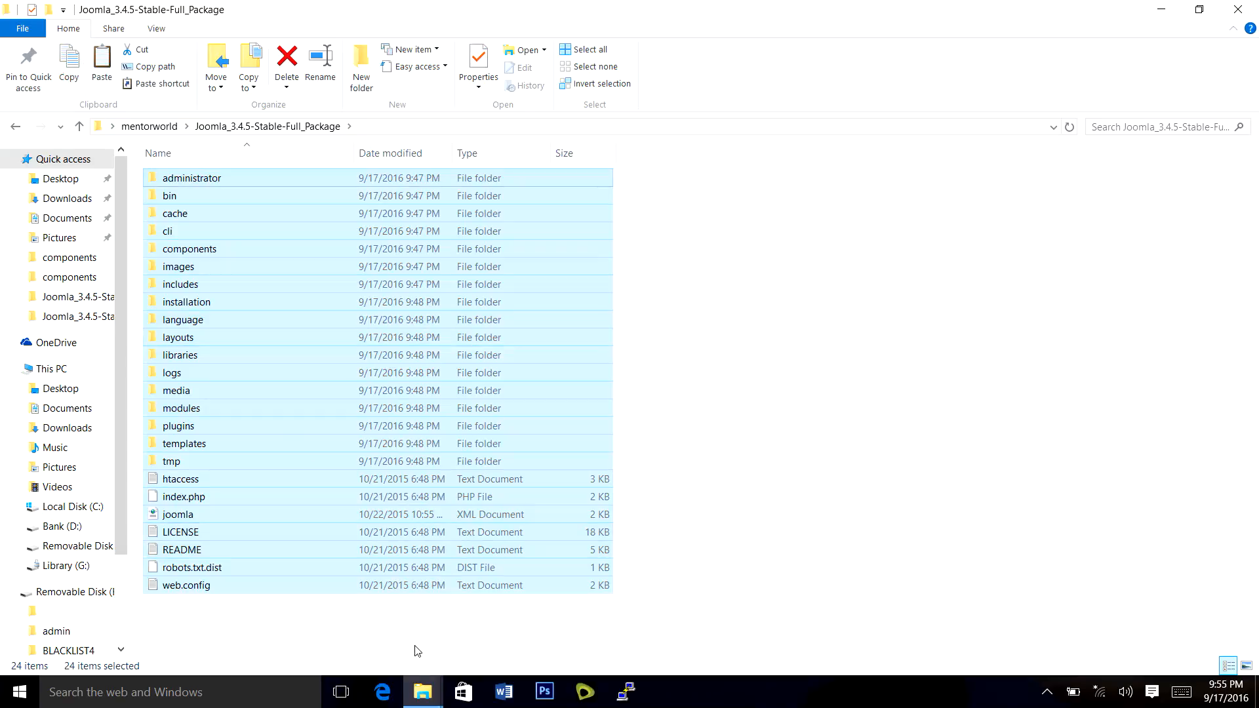
Paste the Joomla package files into the www\mentorworld folder.
left_click(419, 692)
left_click(473, 629)
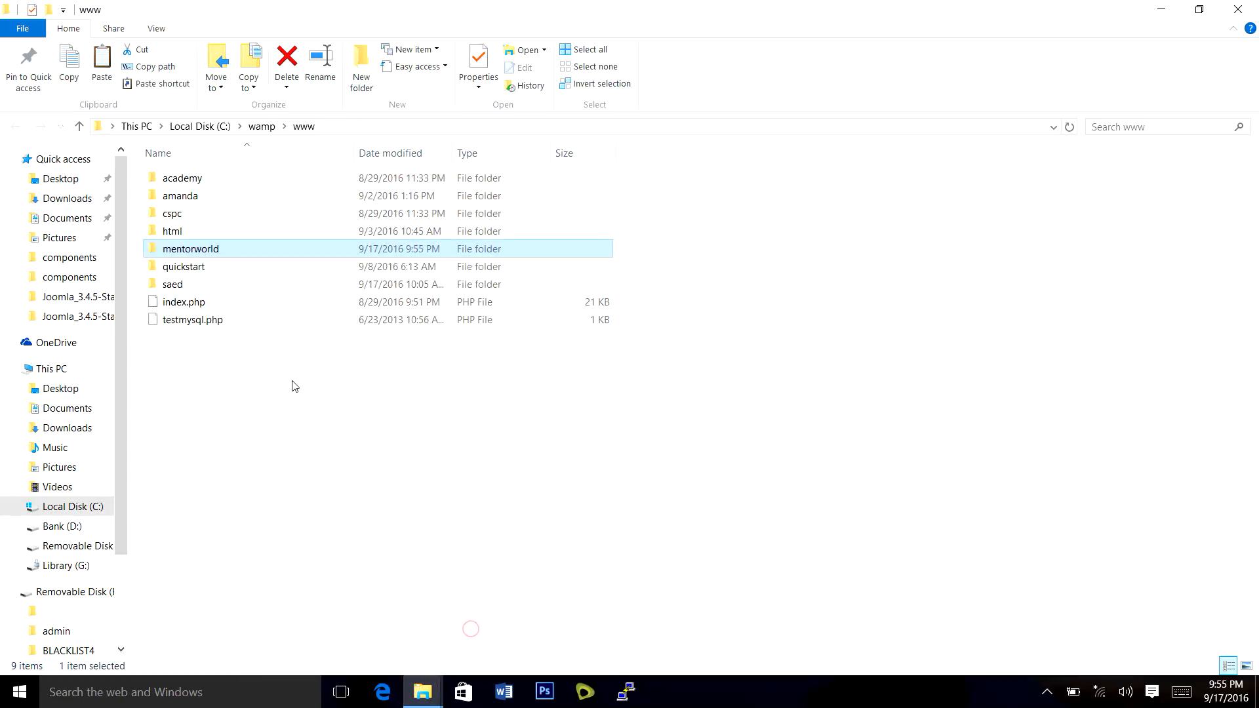
double_click(242, 254)
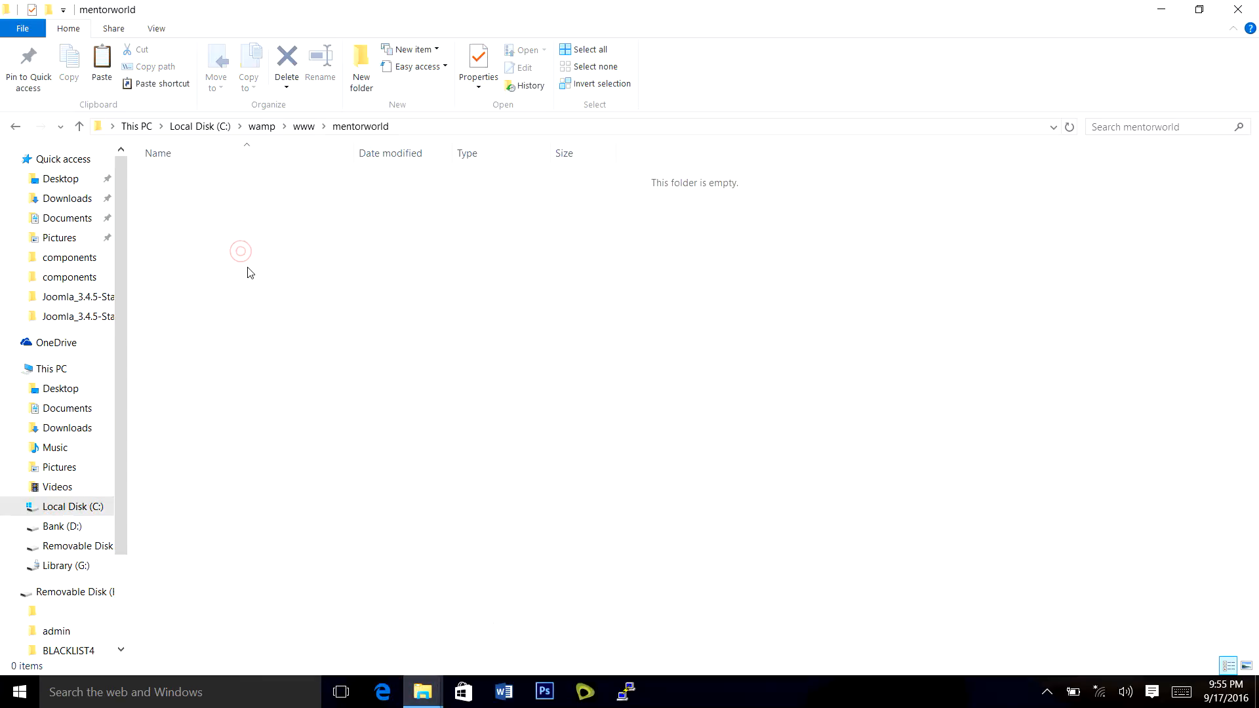
right_click(249, 275)
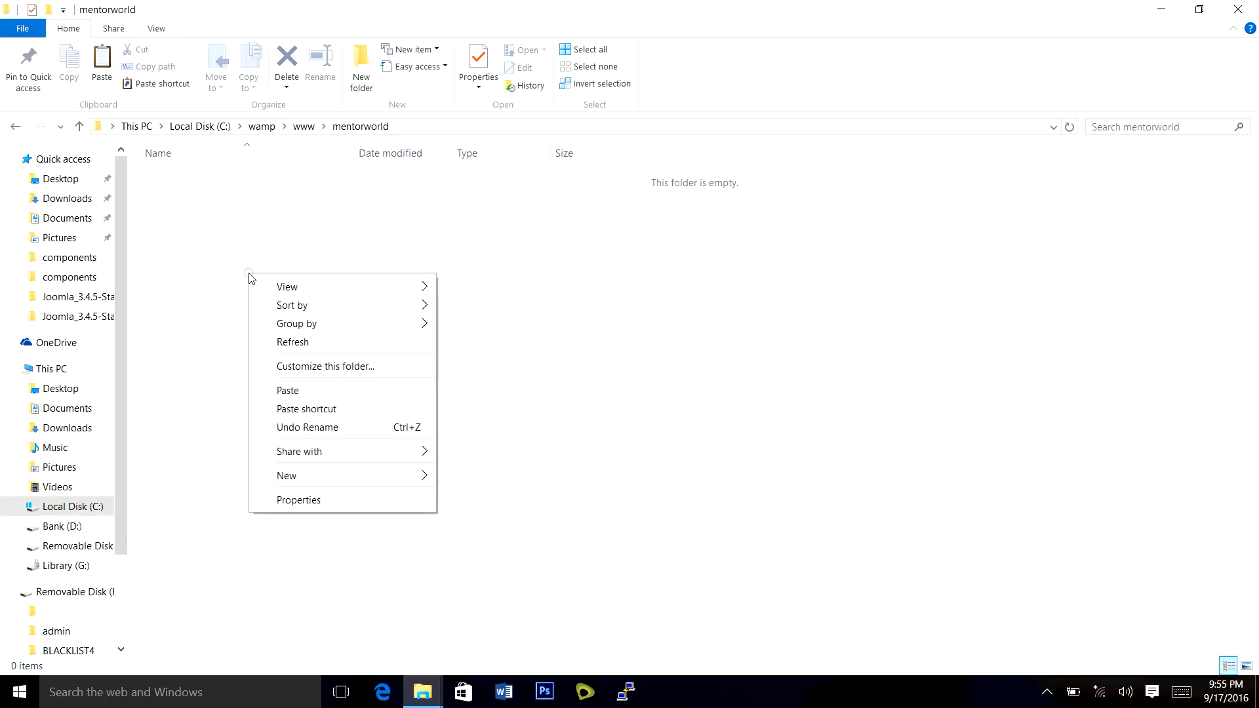
left_click(308, 391)
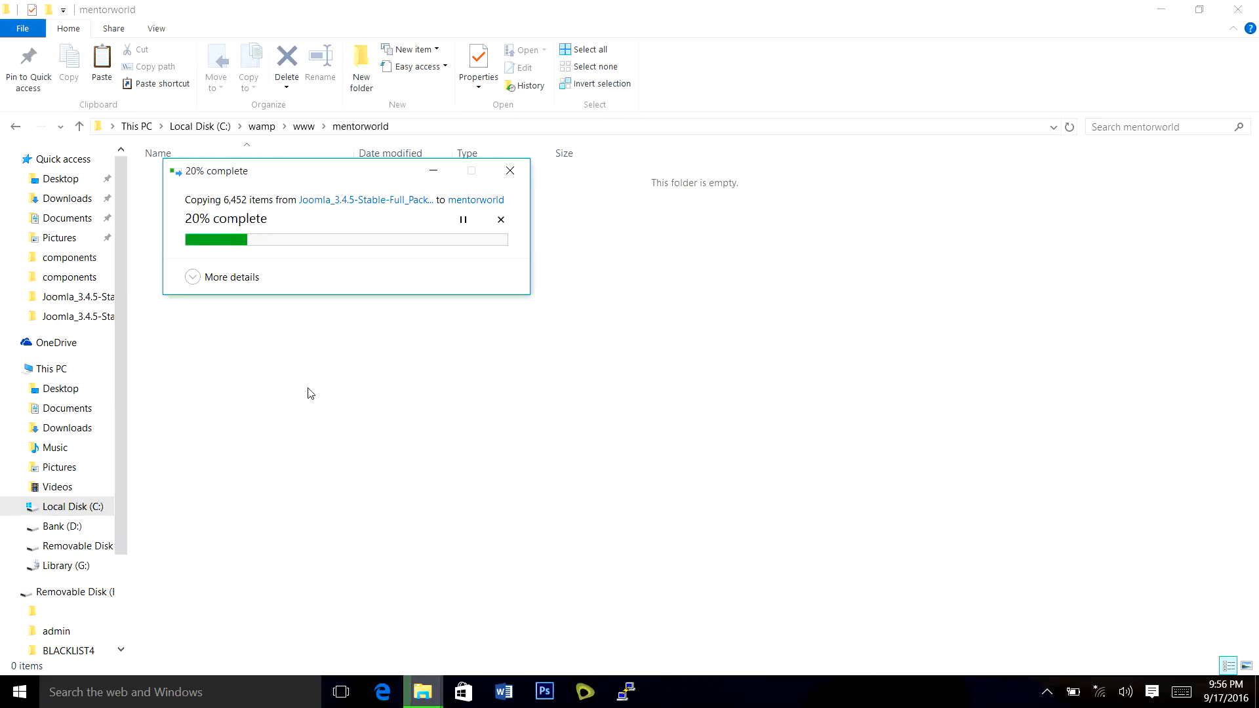
left_click(382, 694)
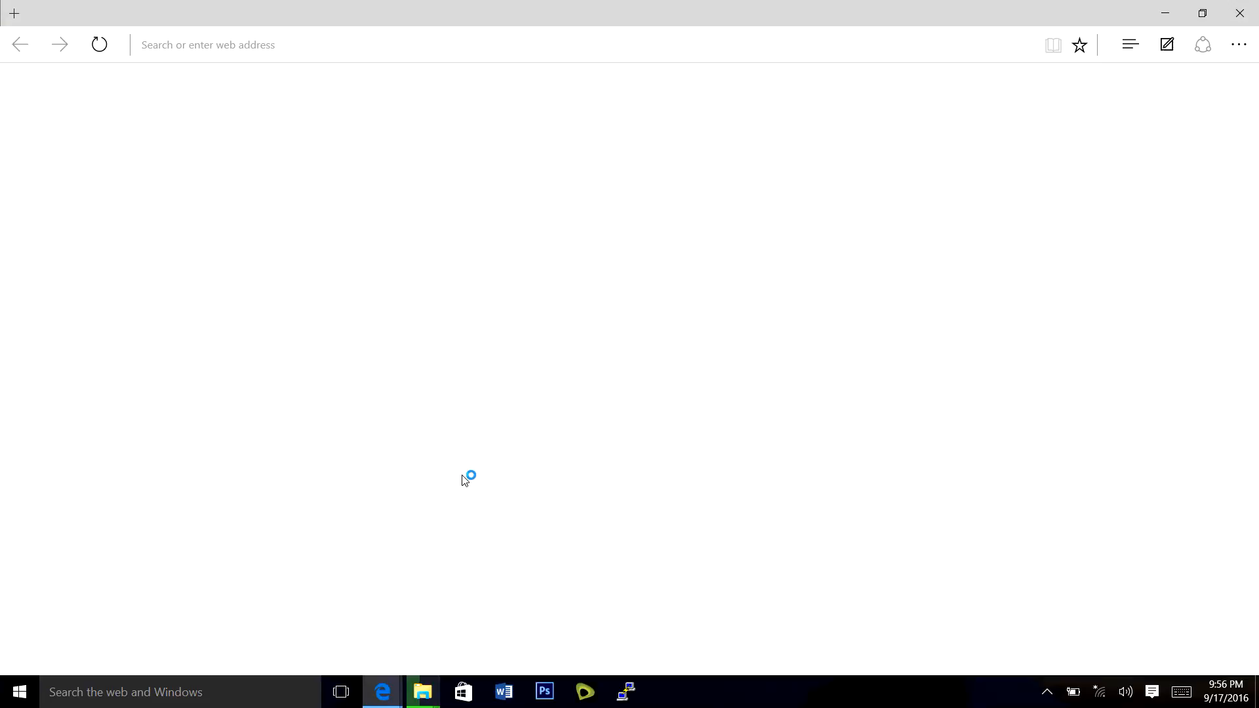
Open a new Edge tab while the 6,452-item Joomla copy into mentorworld finishes.
mouse_move(433, 700)
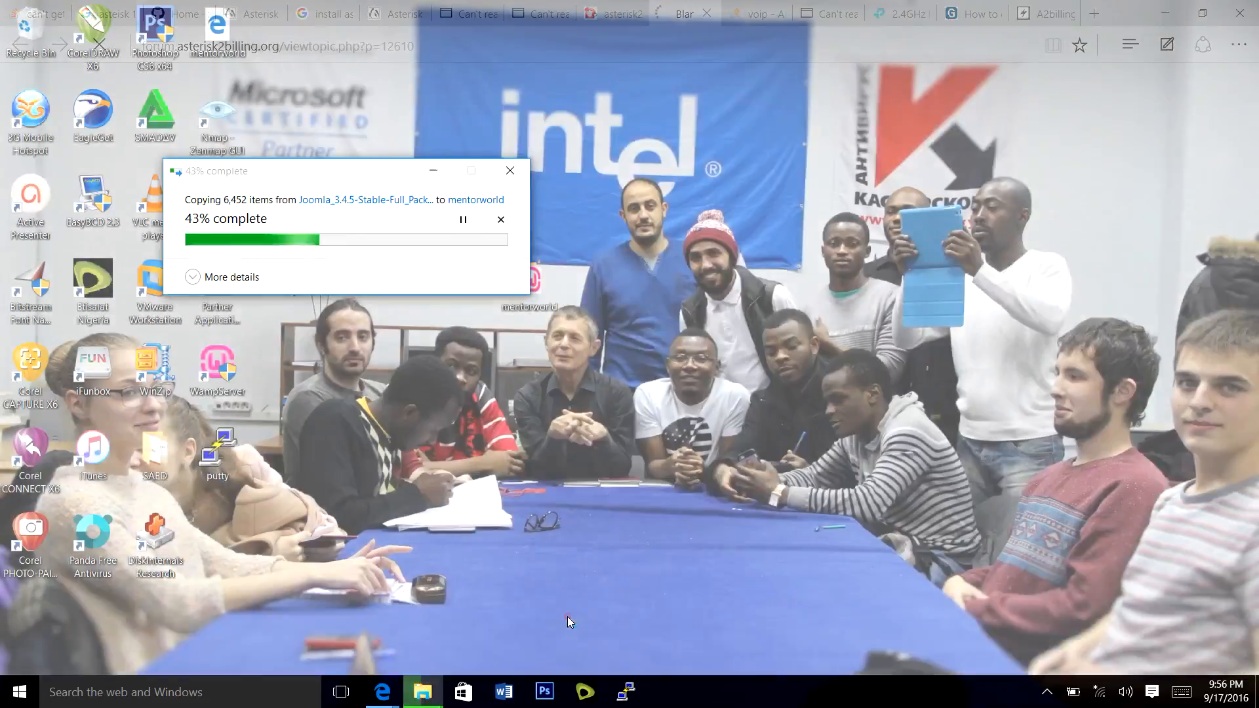
left_click(577, 611)
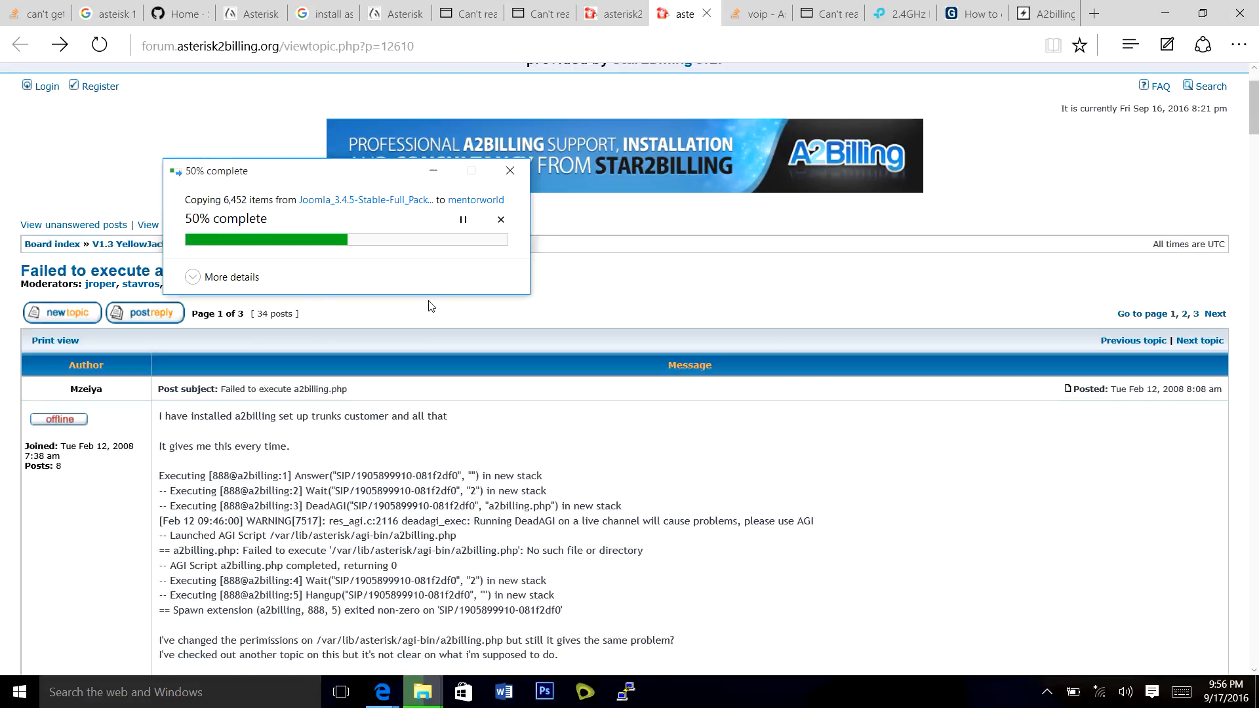
left_click(1093, 13)
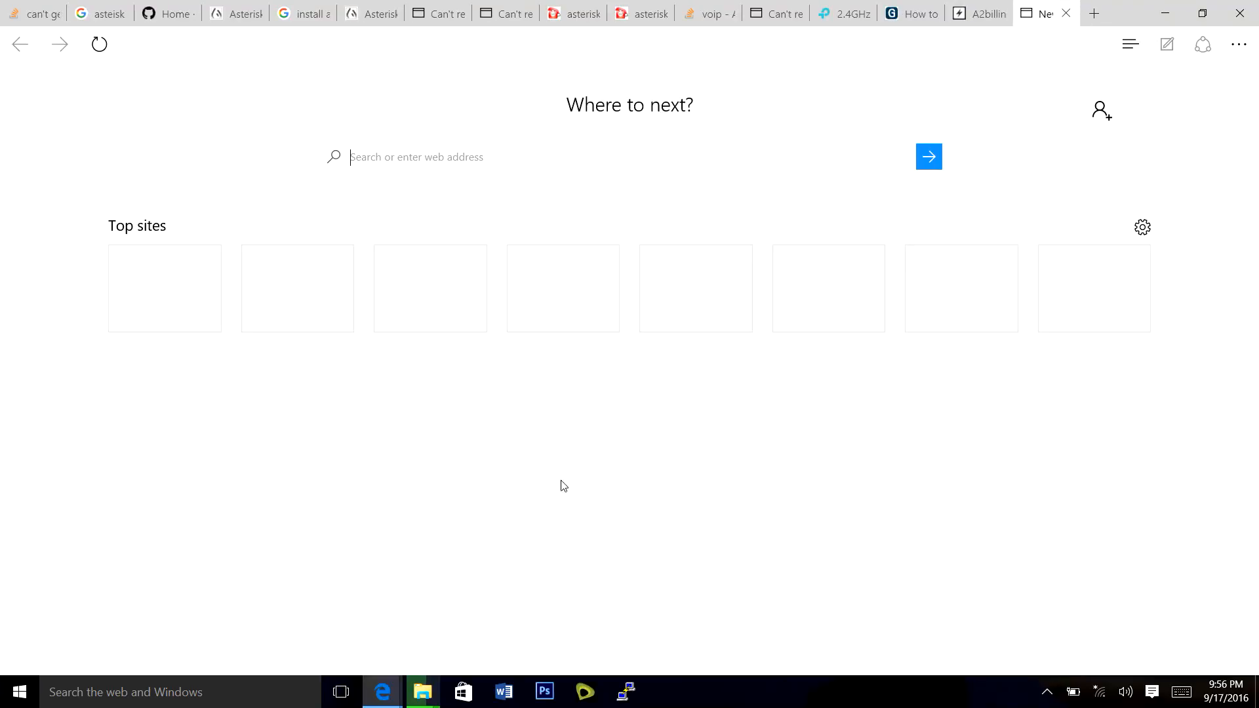
mouse_move(415, 703)
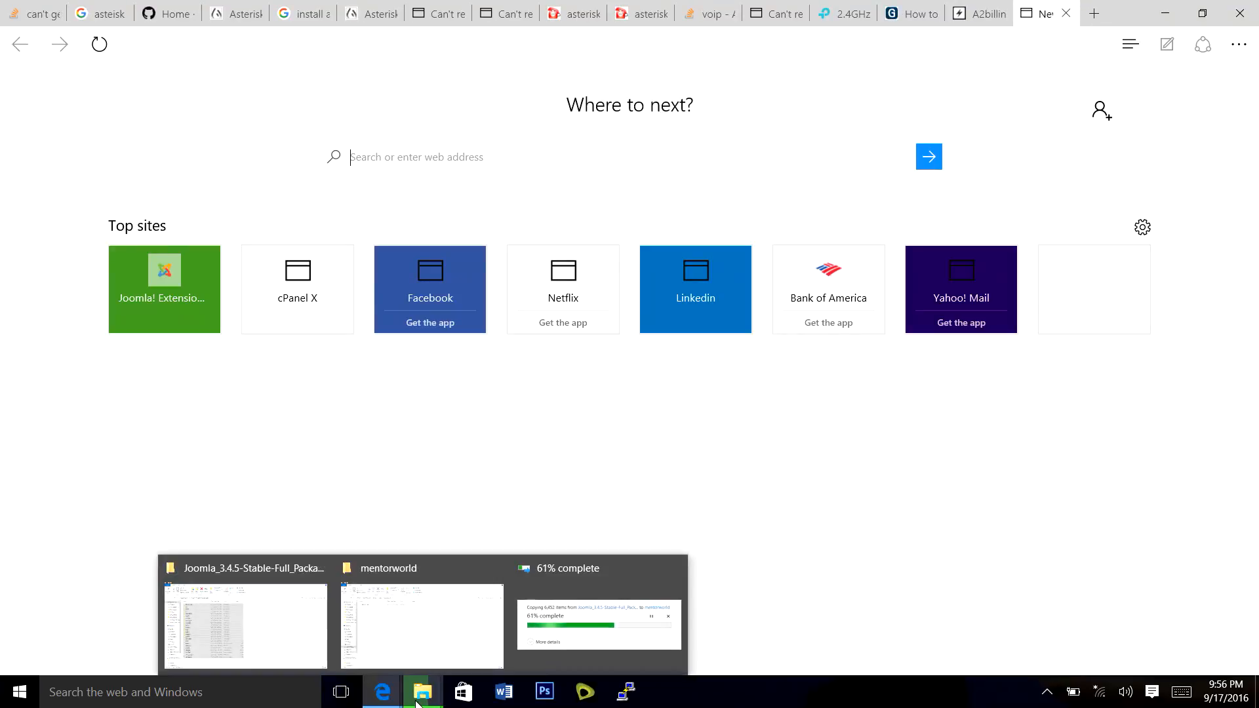
left_click(554, 626)
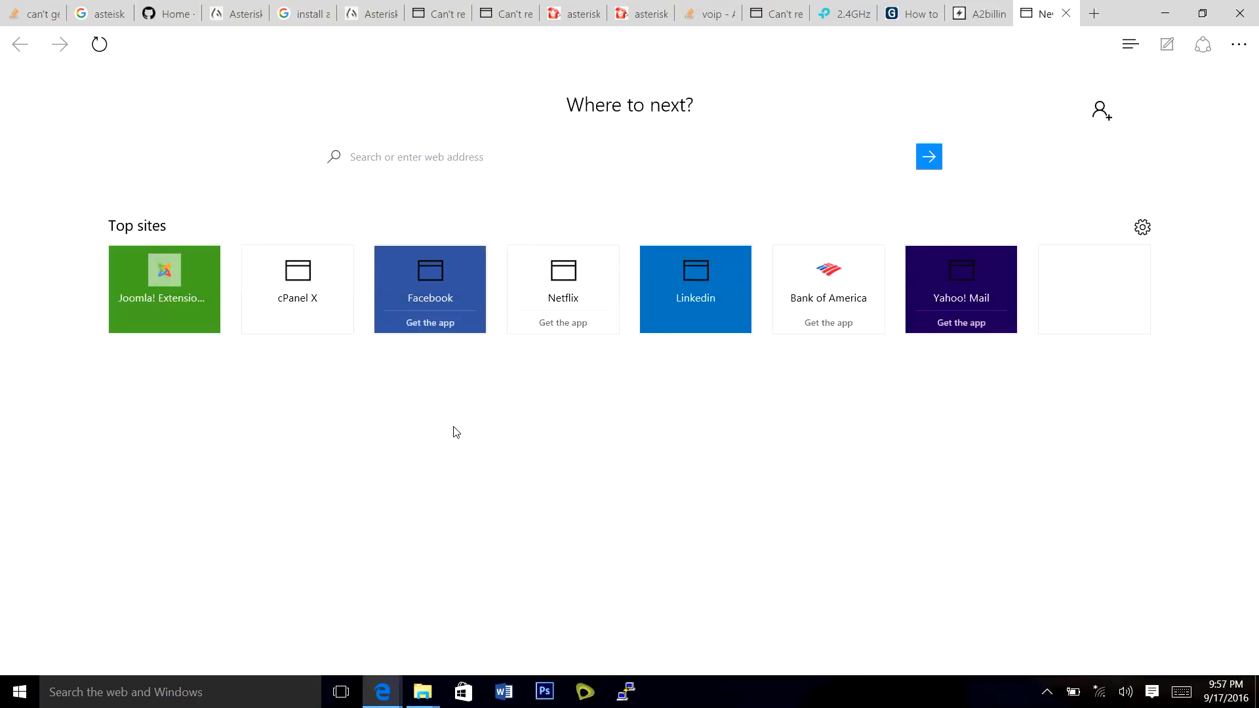
left_click(351, 37)
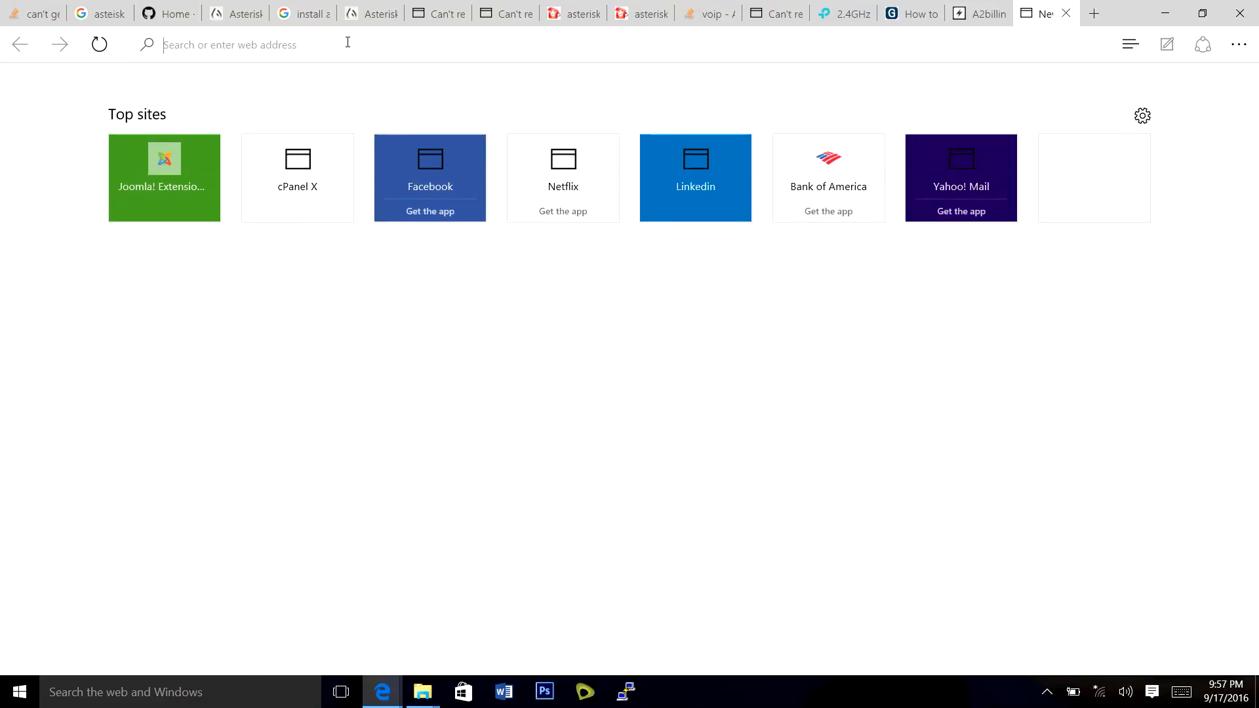
Load localhost/mentorworld in Edge to reach the Joomla Web Installer.
type("lo")
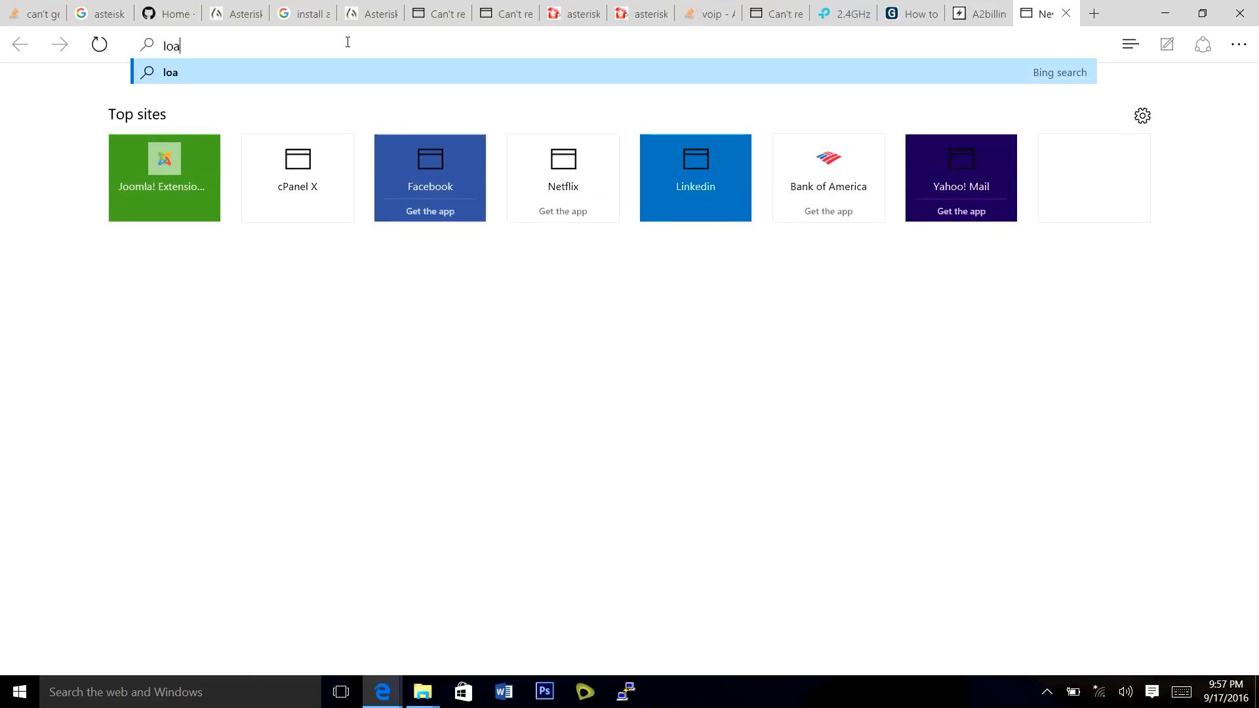
type("calh")
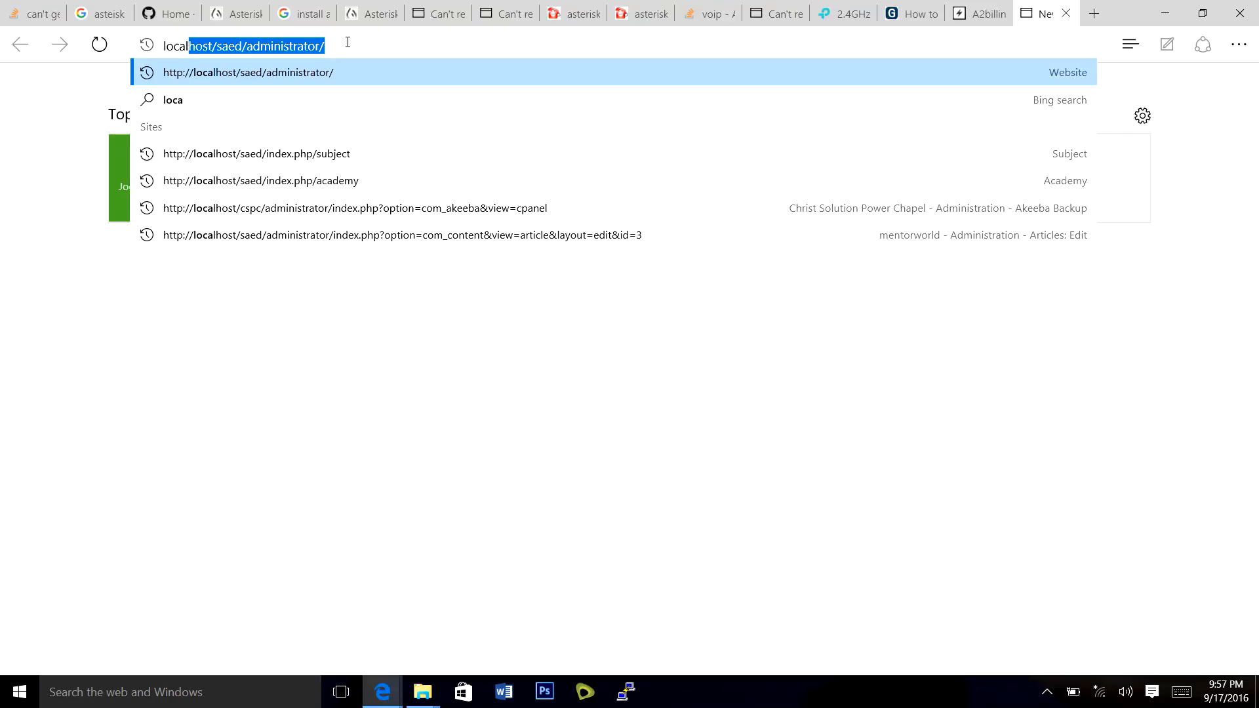
type("ost")
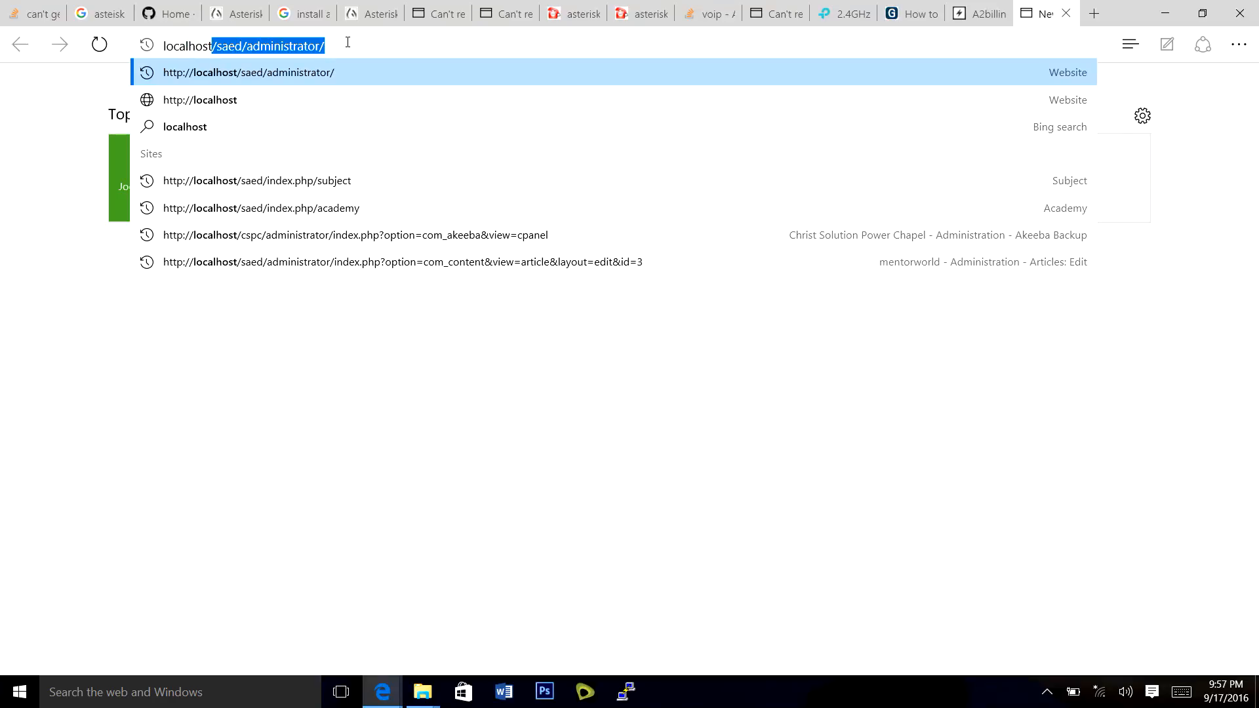
type("/")
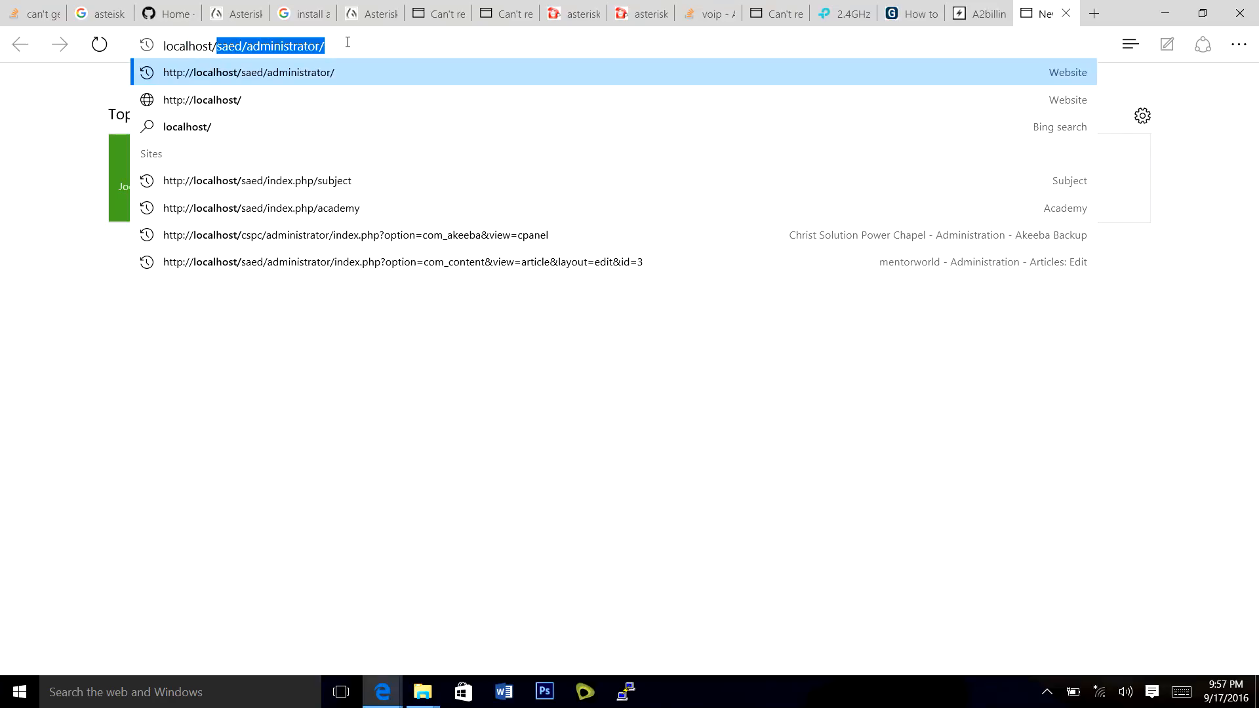
type("mentorwo")
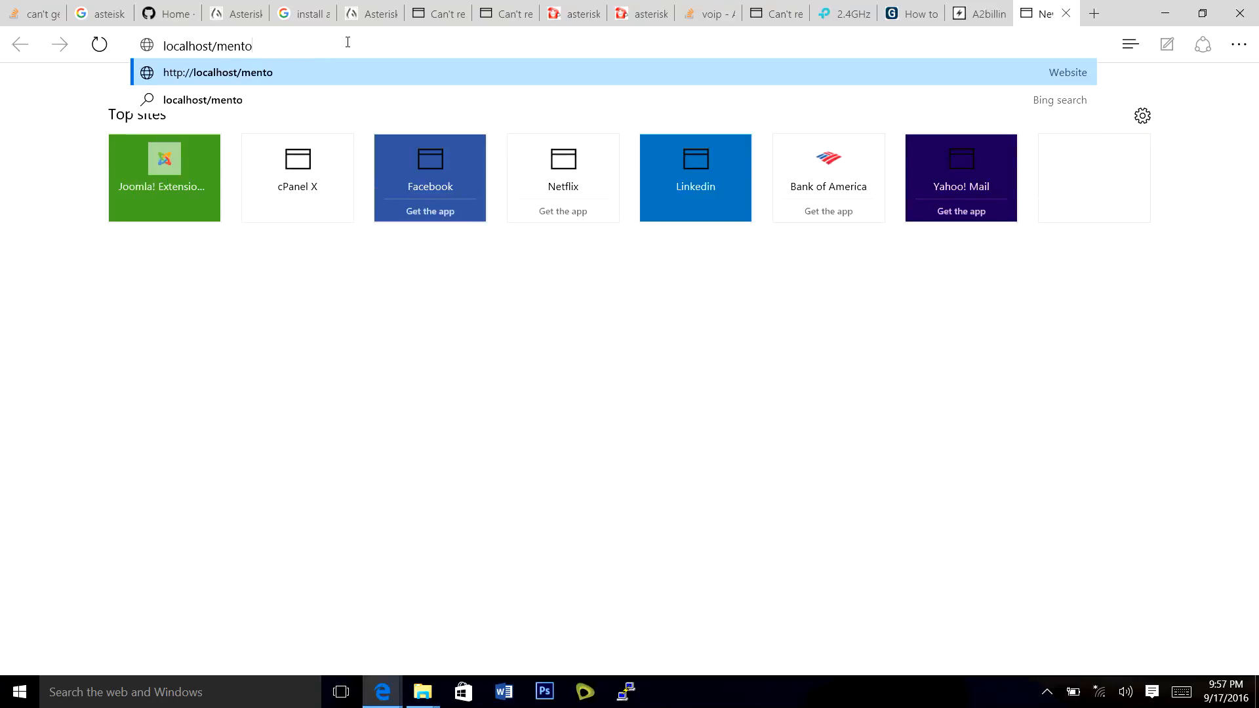
type("rld")
key("Return")
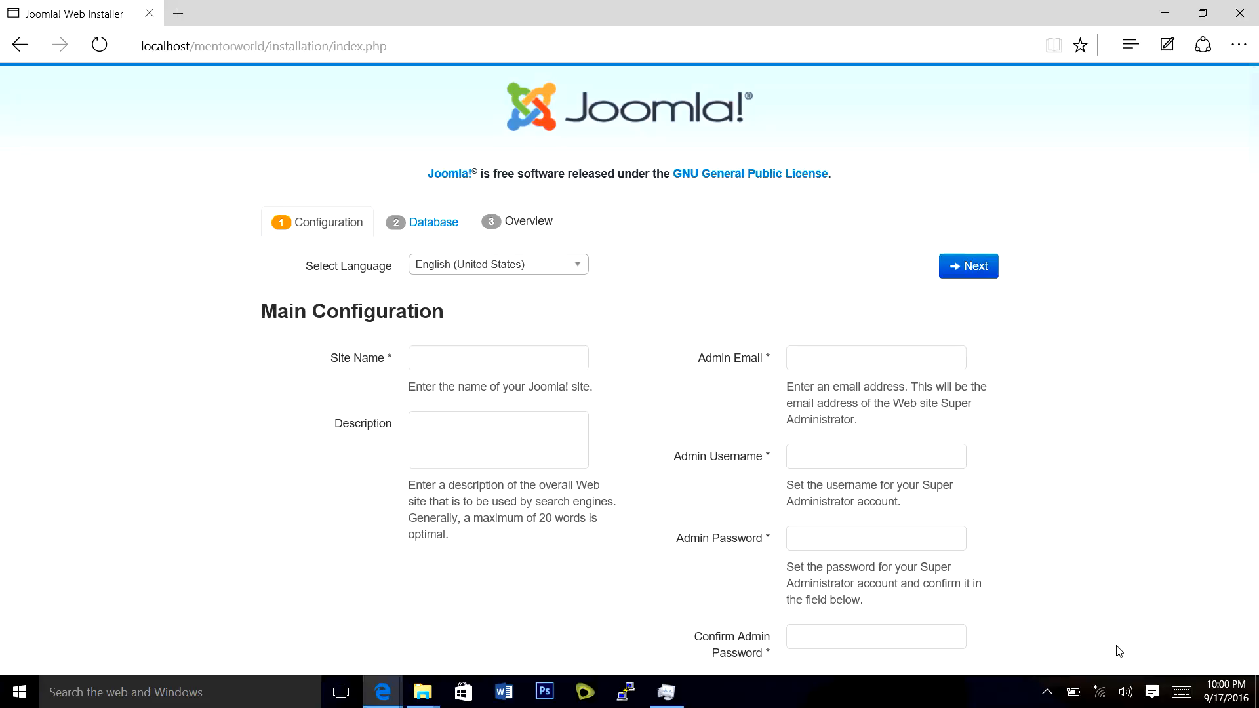
Enter site name Mentorworld and description 'Mentorworld is an IT inclined Company.........'.
scroll(721, 416, "down", 2)
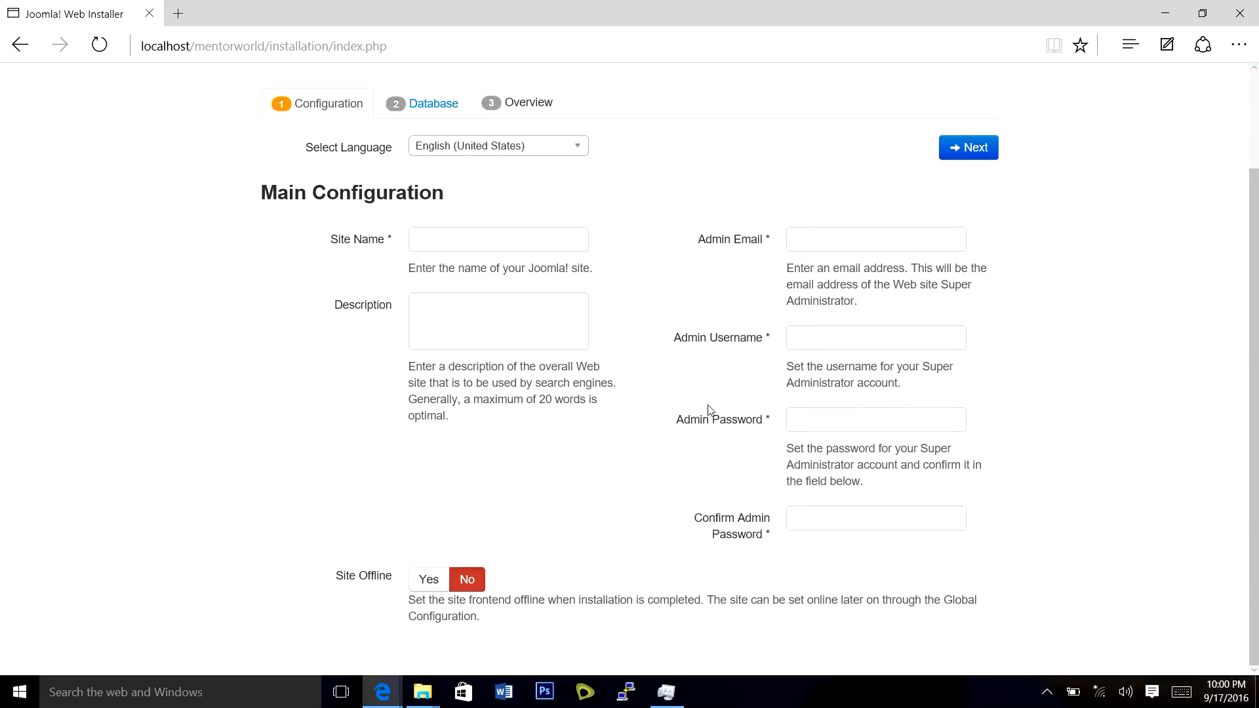
scroll(708, 410, "up", 2)
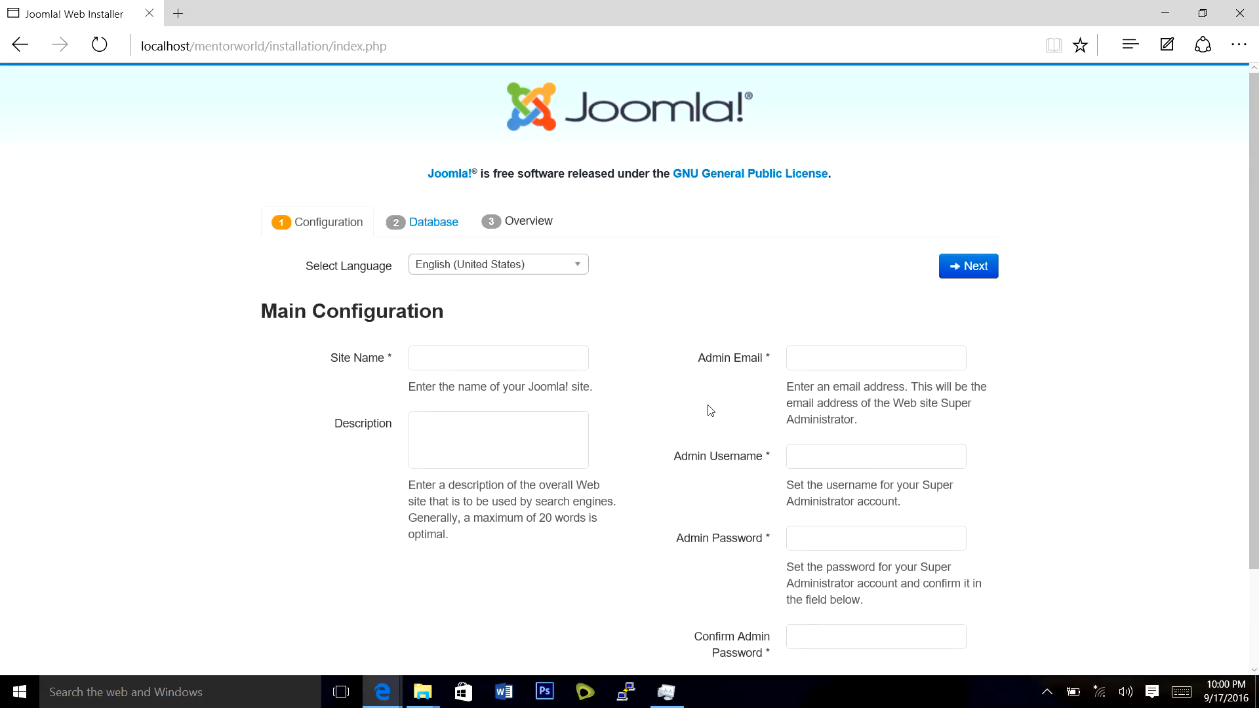
left_click(433, 358)
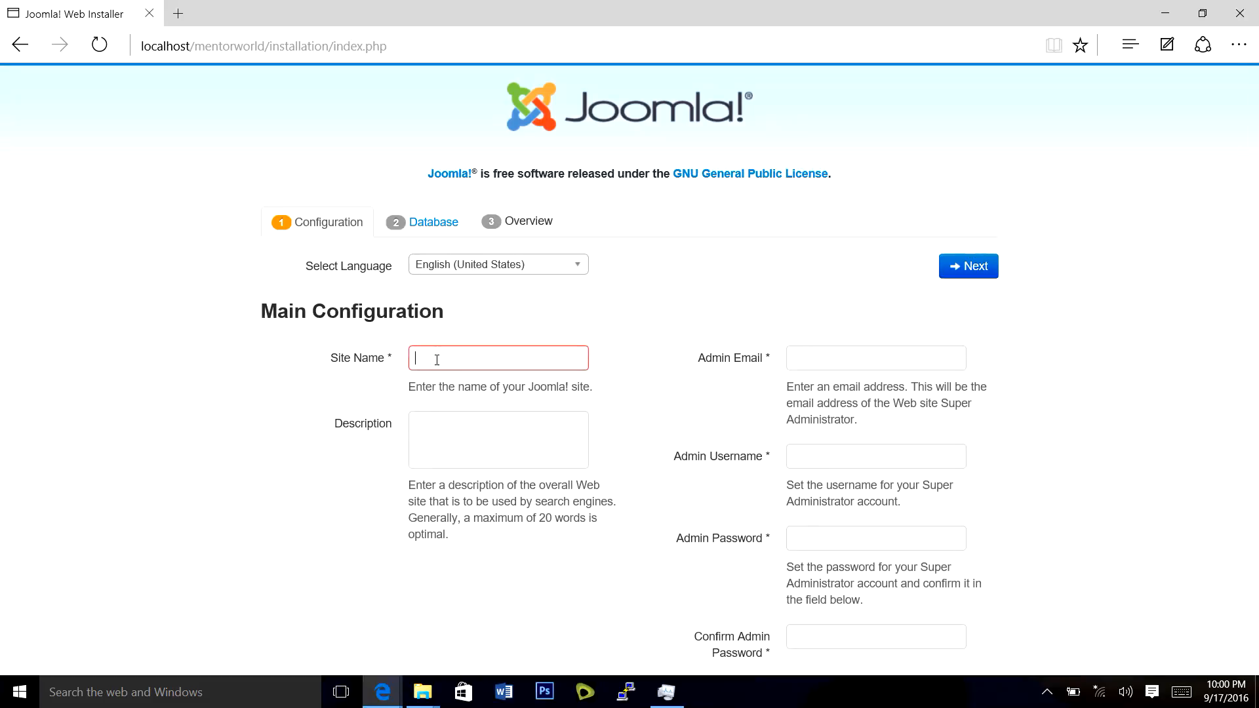
type("Mentorworld")
left_click(458, 446)
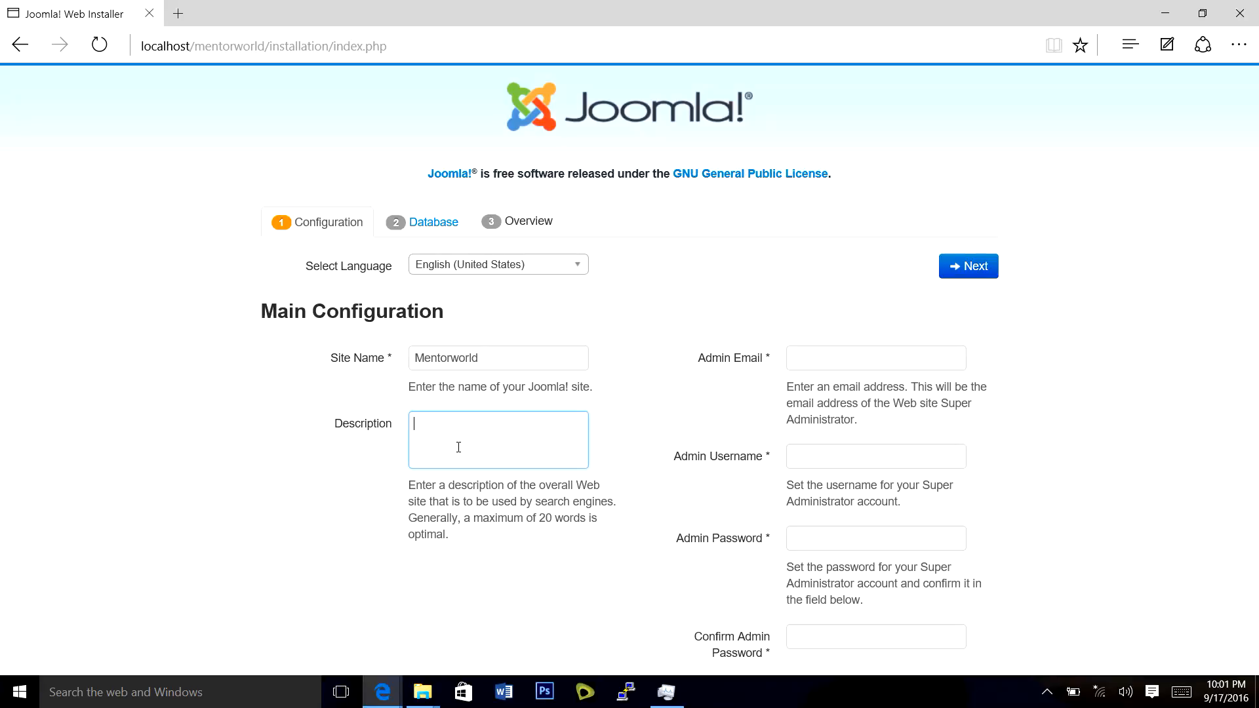
type("Mentorworld is an IT inclined")
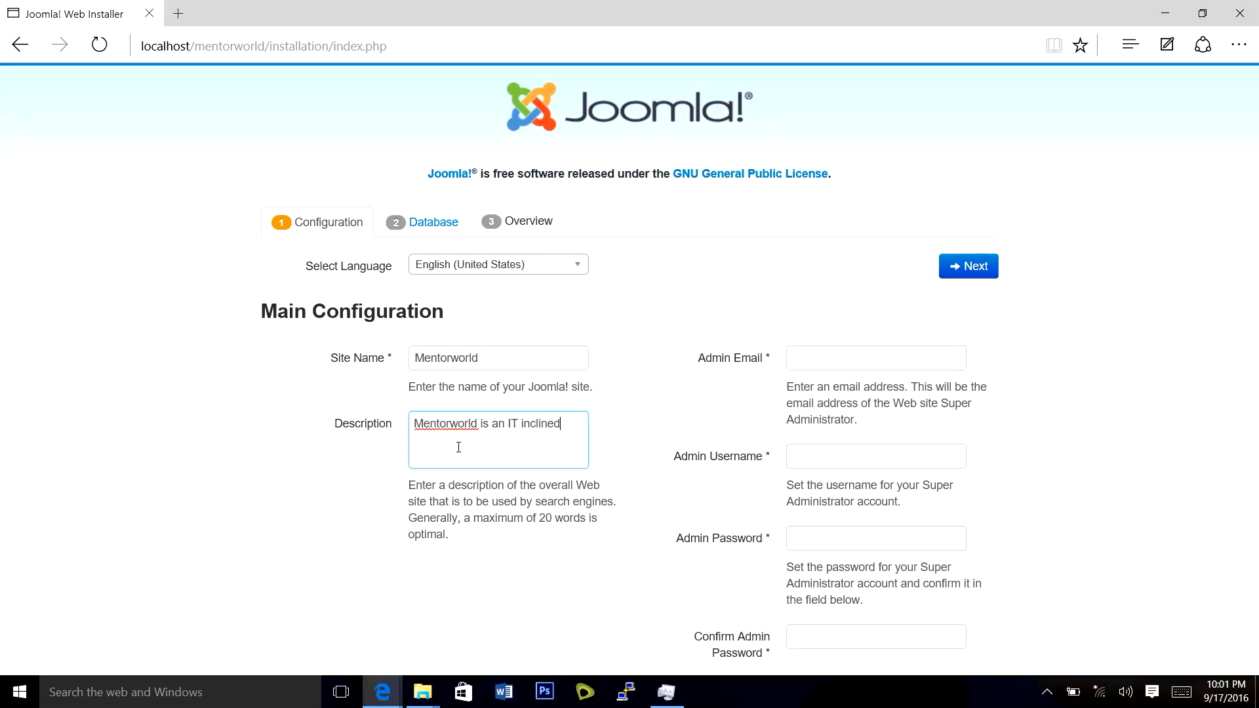
type(" Company")
type(".........")
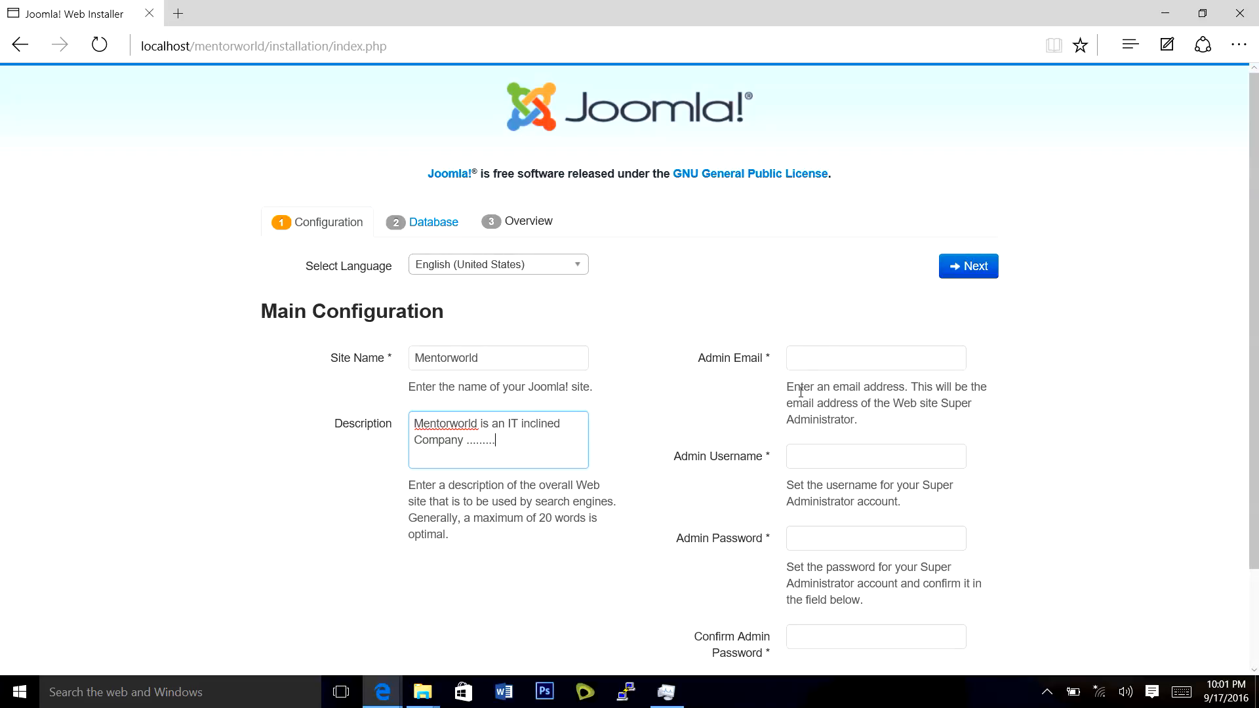
Fill in the admin email, username admin, and the admin password with its confirmation.
left_click(829, 353)
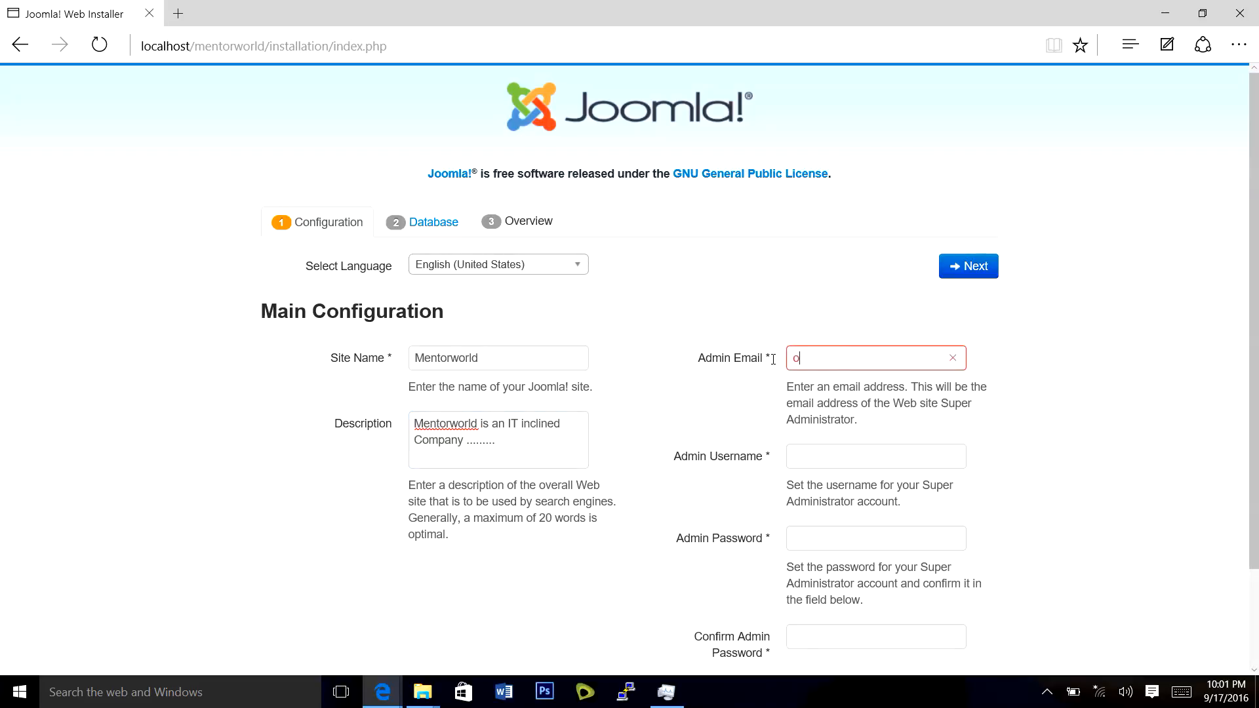
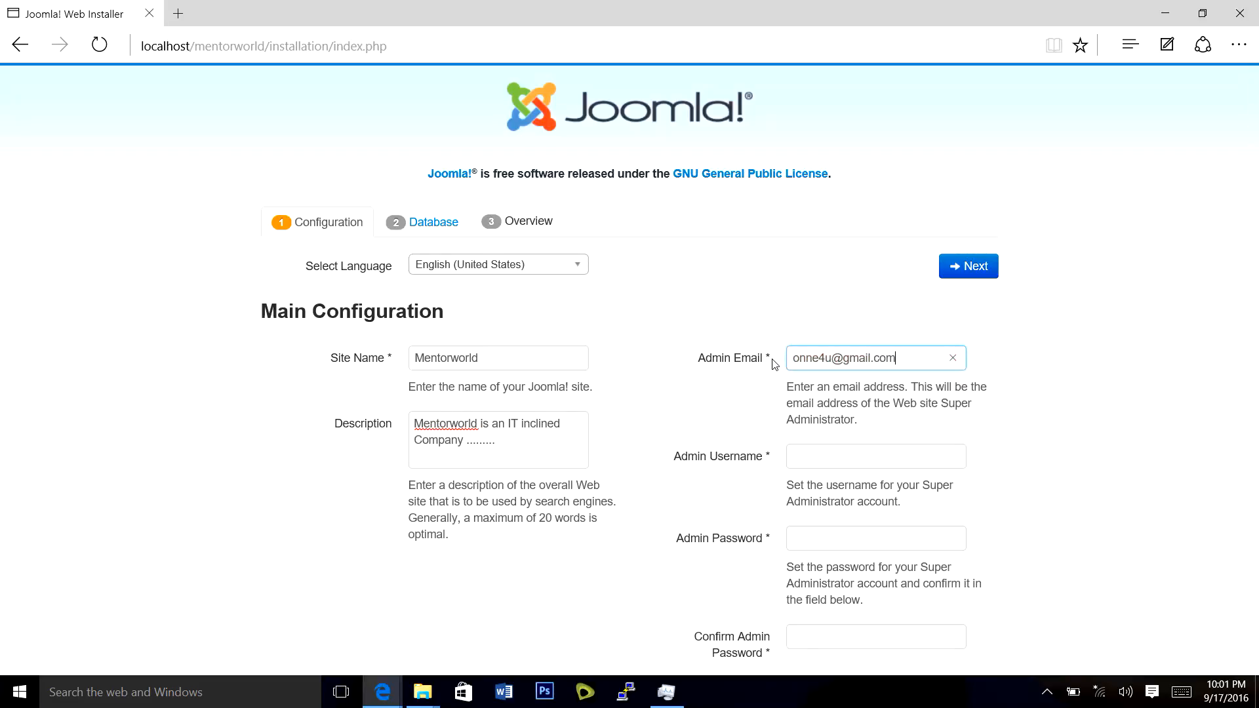
left_click(895, 462)
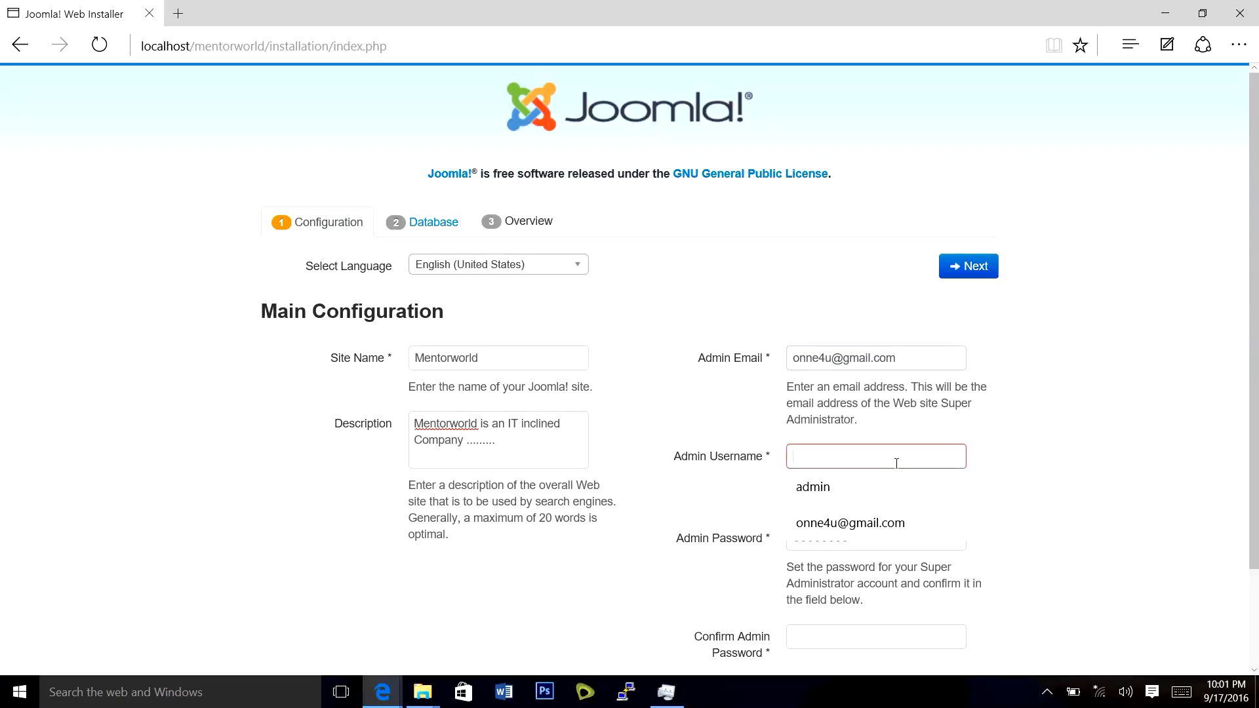
type("admin")
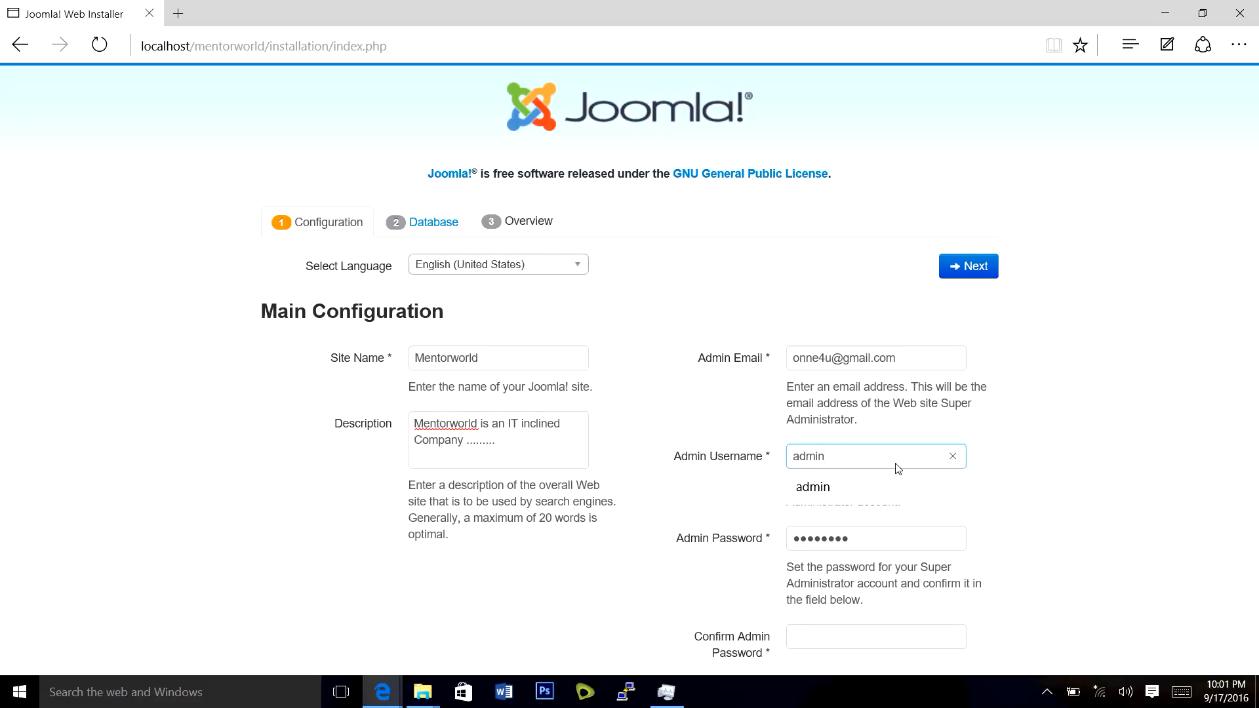
key("Tab")
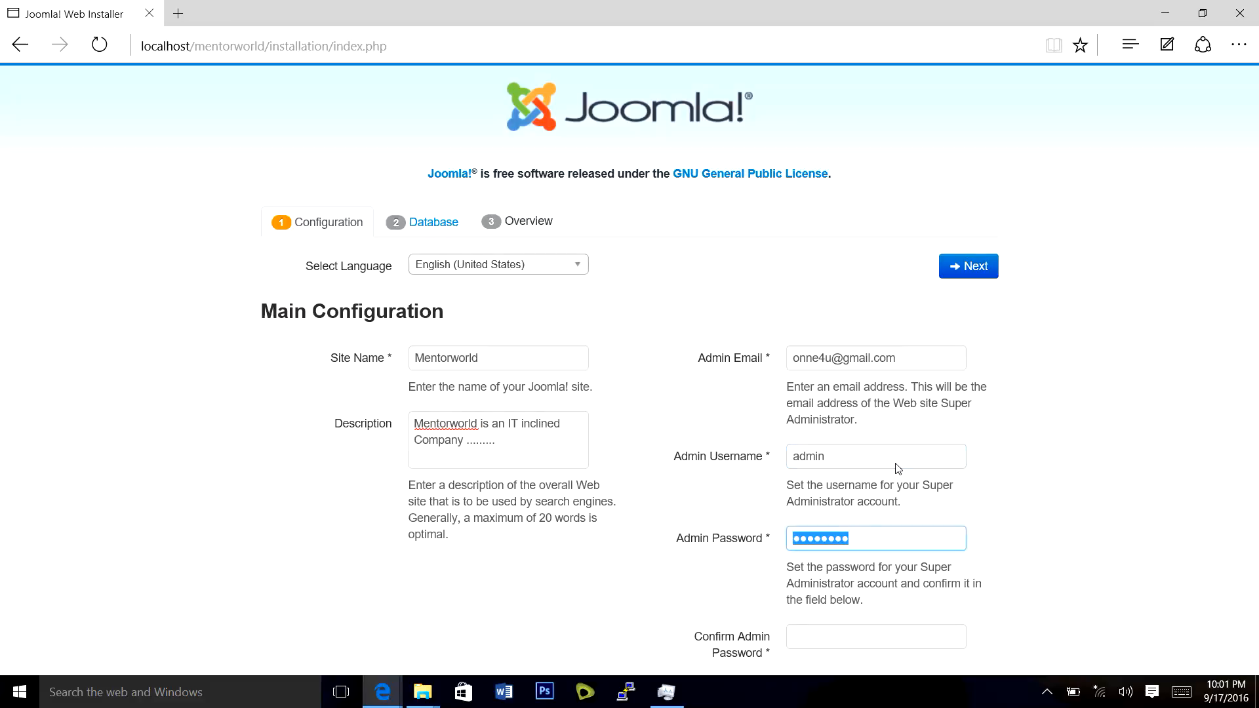
type("••••••••")
scroll(897, 485, "down", 2)
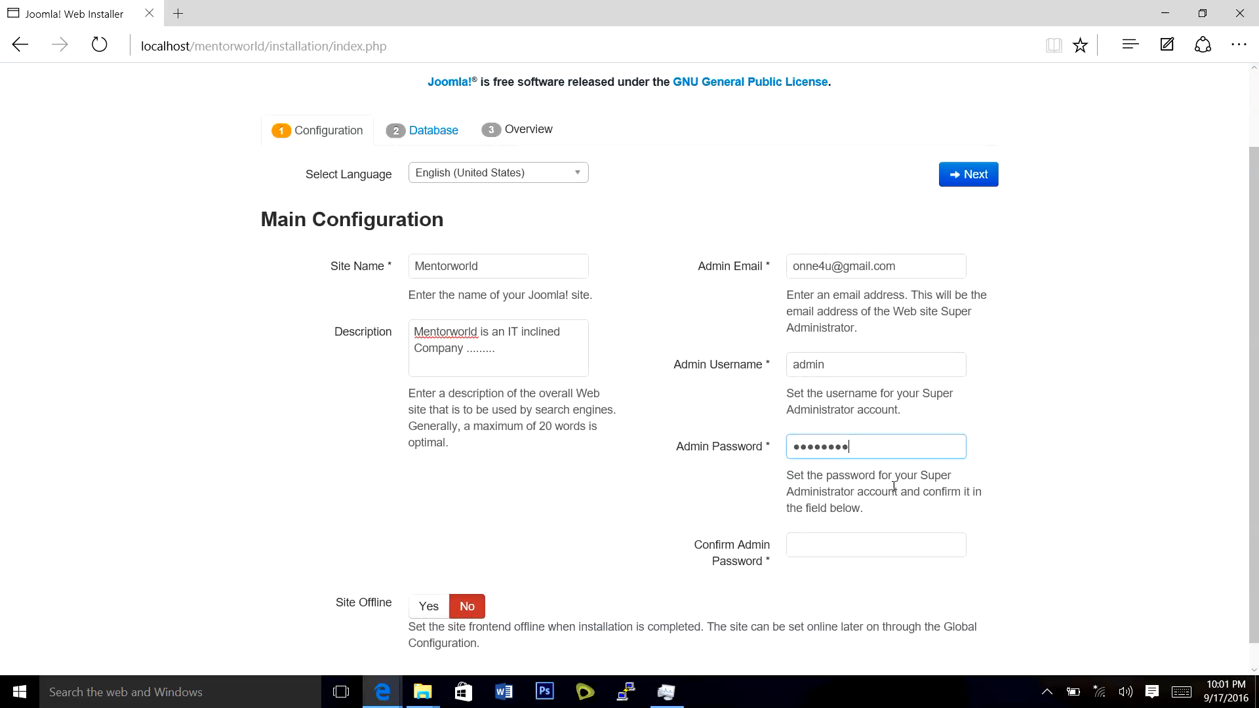
left_click(885, 548)
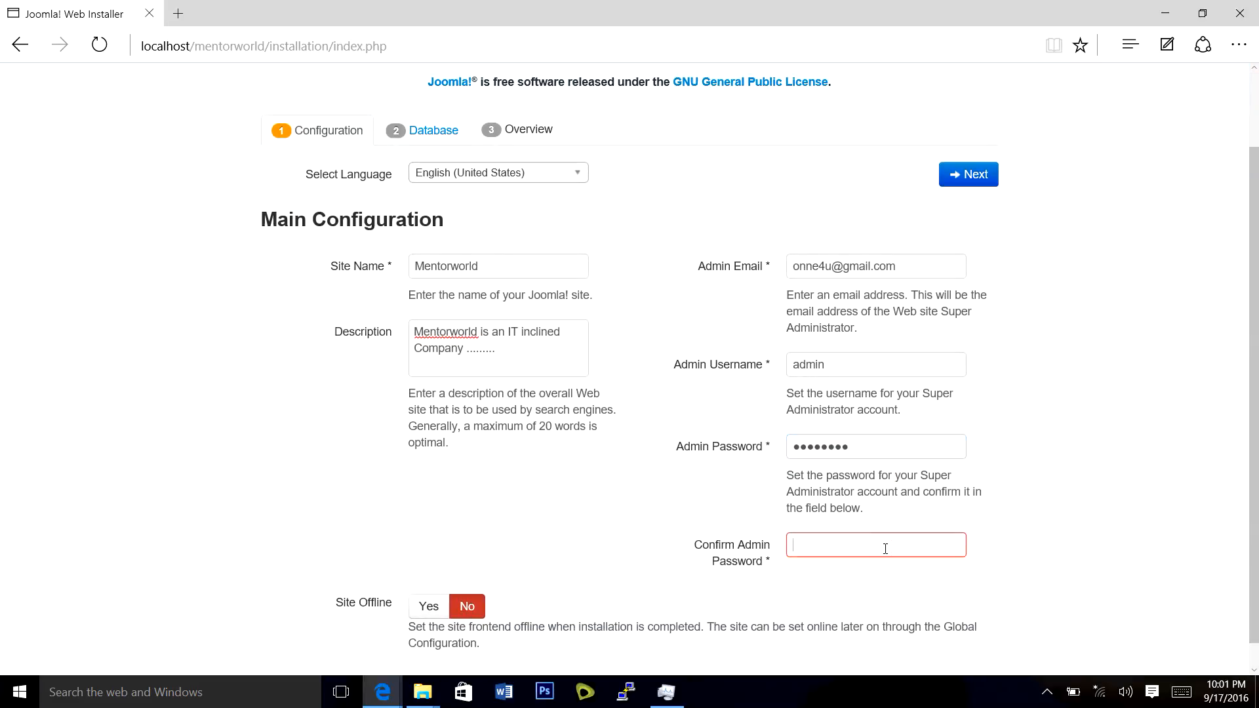
type("••••••••")
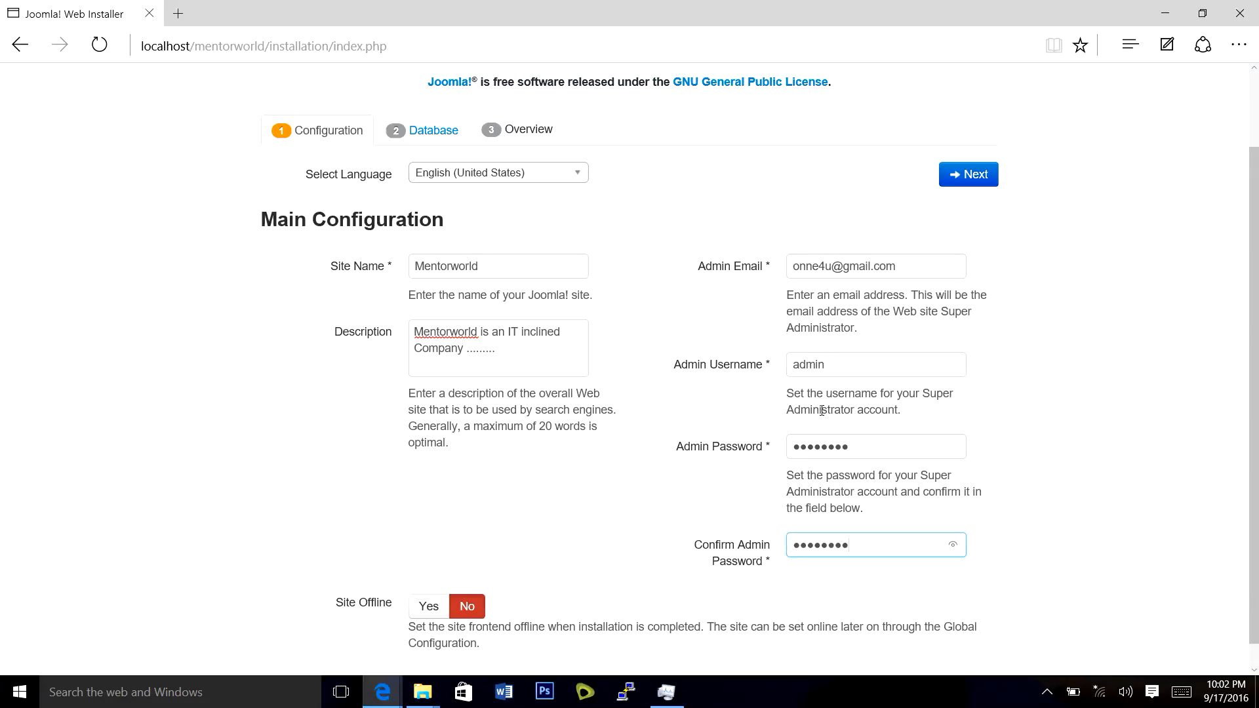
scroll(822, 411, "down", 1)
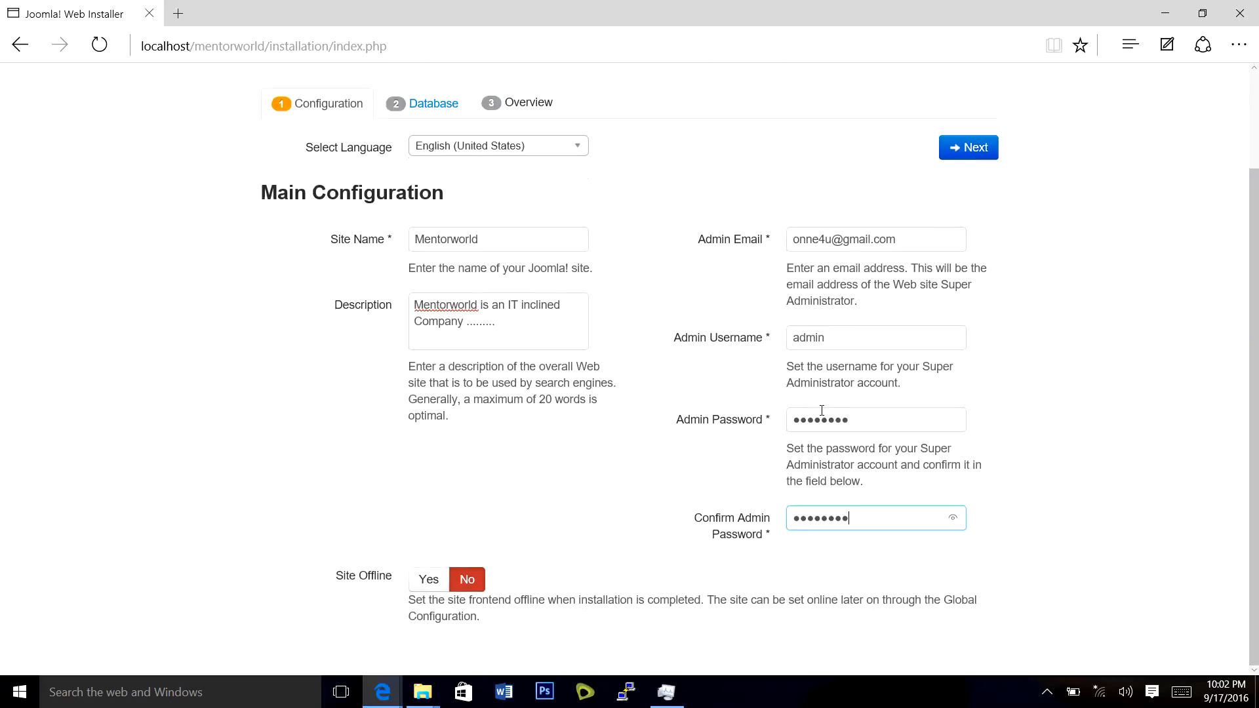
scroll(823, 411, "up", 3)
scroll(822, 354, "down", 2)
scroll(822, 354, "up", 2)
scroll(834, 302, "down", 2)
scroll(506, 582, "up", 2)
Continue to Database Configuration and enter root as the database username.
left_click(987, 271)
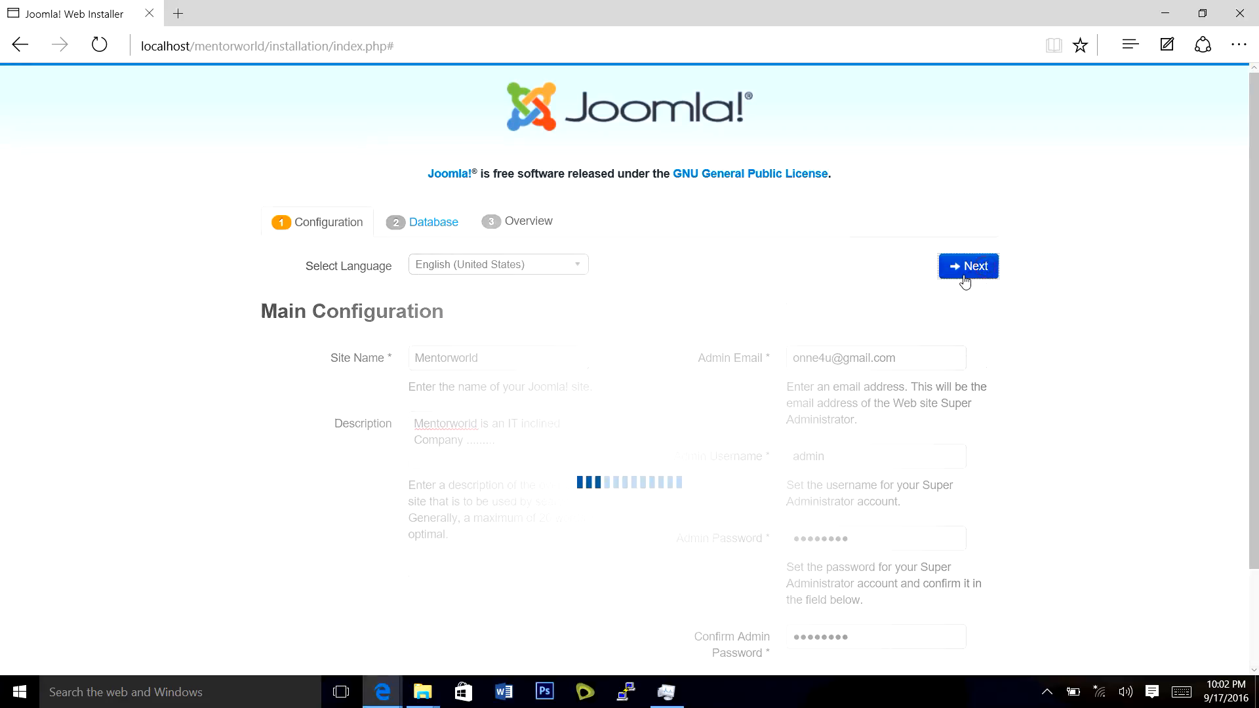
scroll(859, 324, "down", 1)
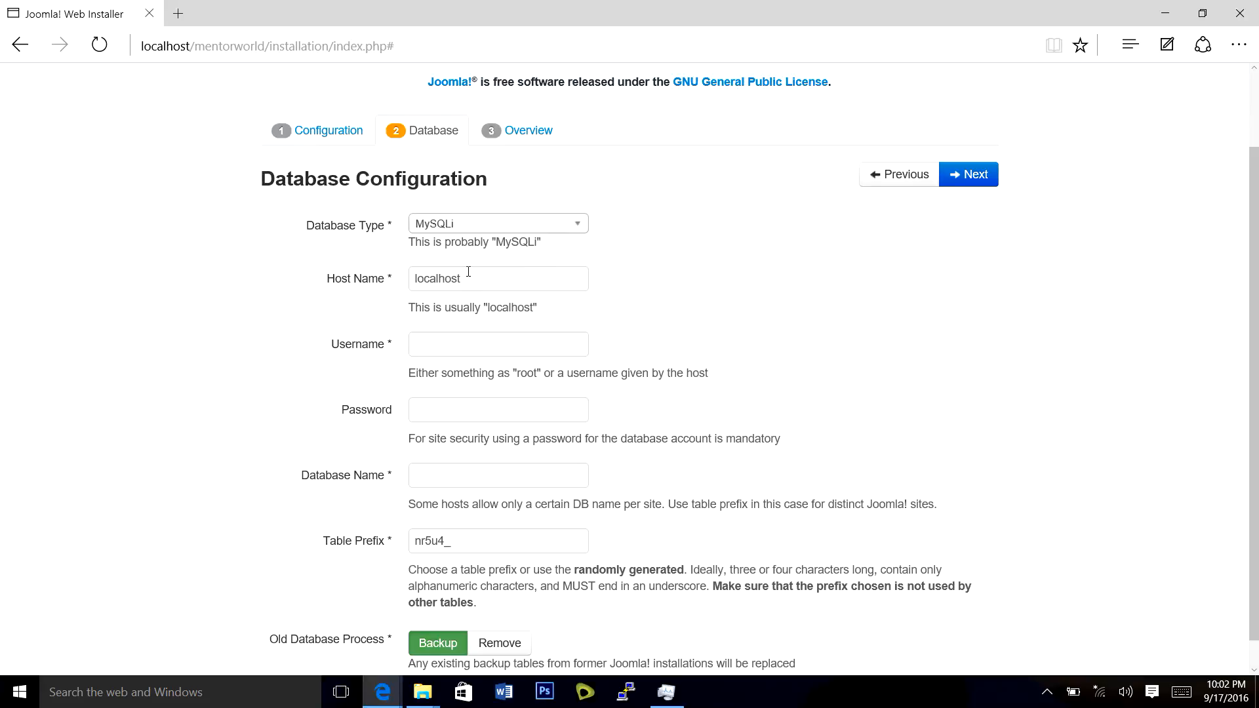
left_click(461, 343)
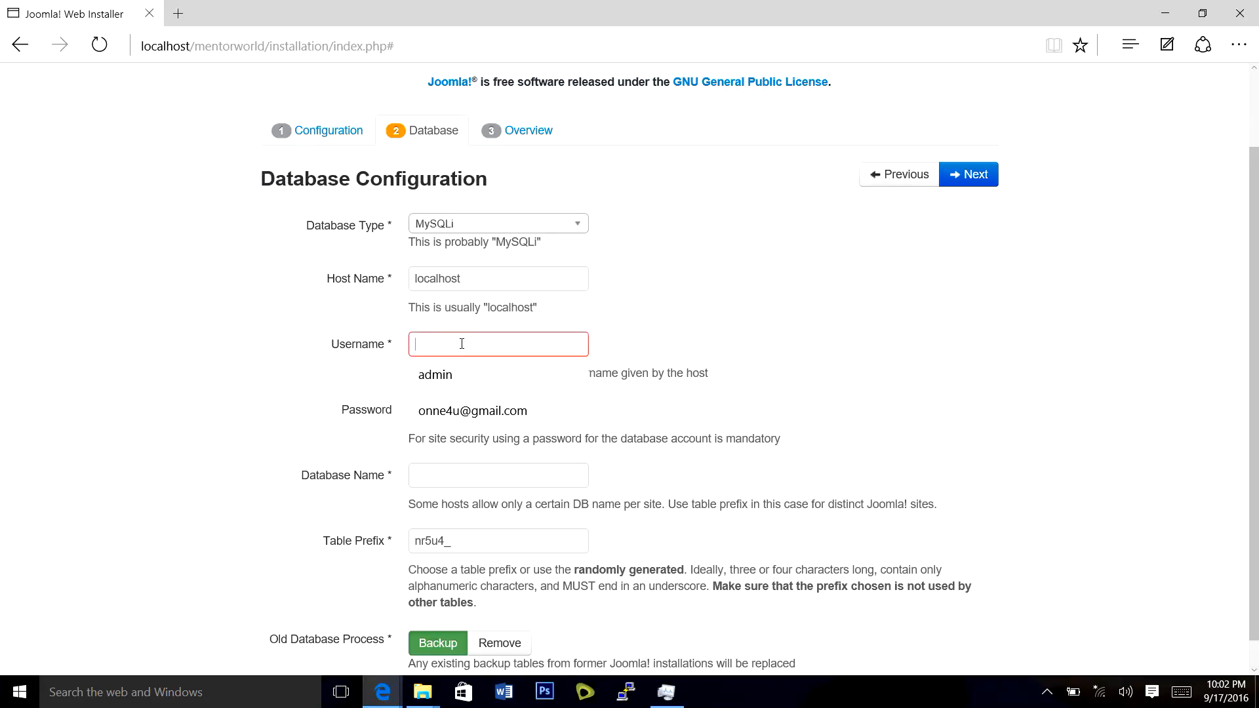
type("r")
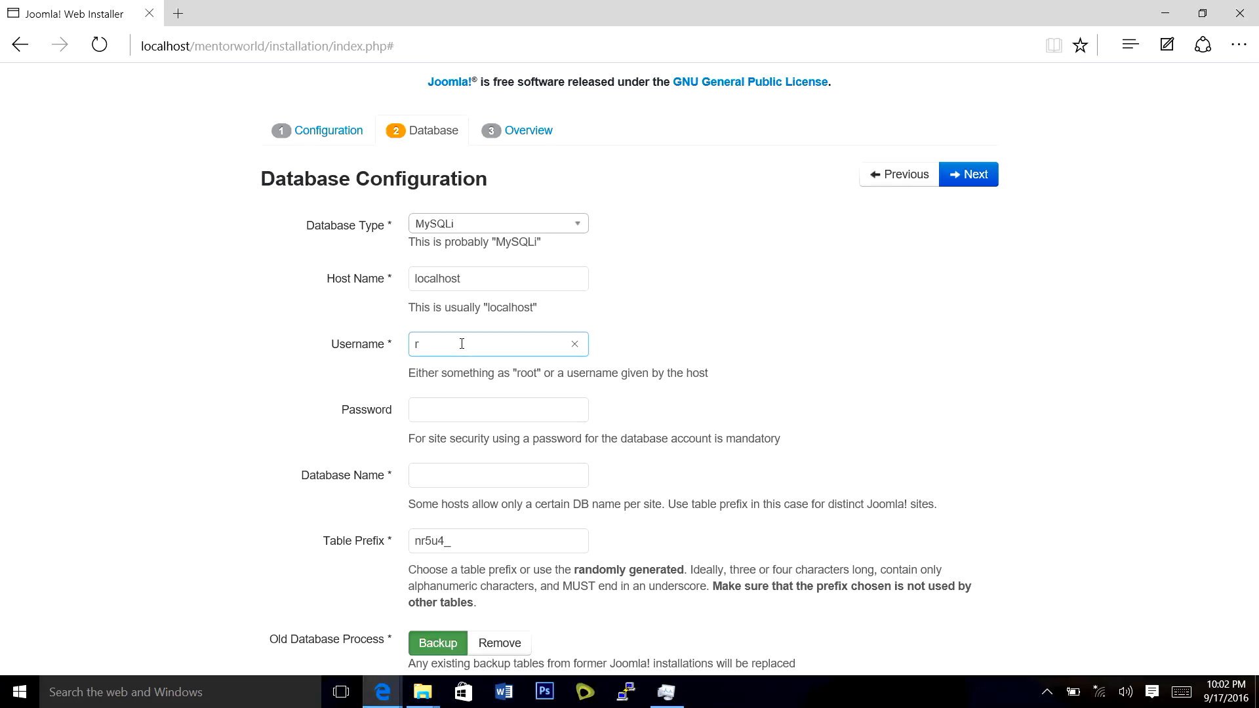
type("oot")
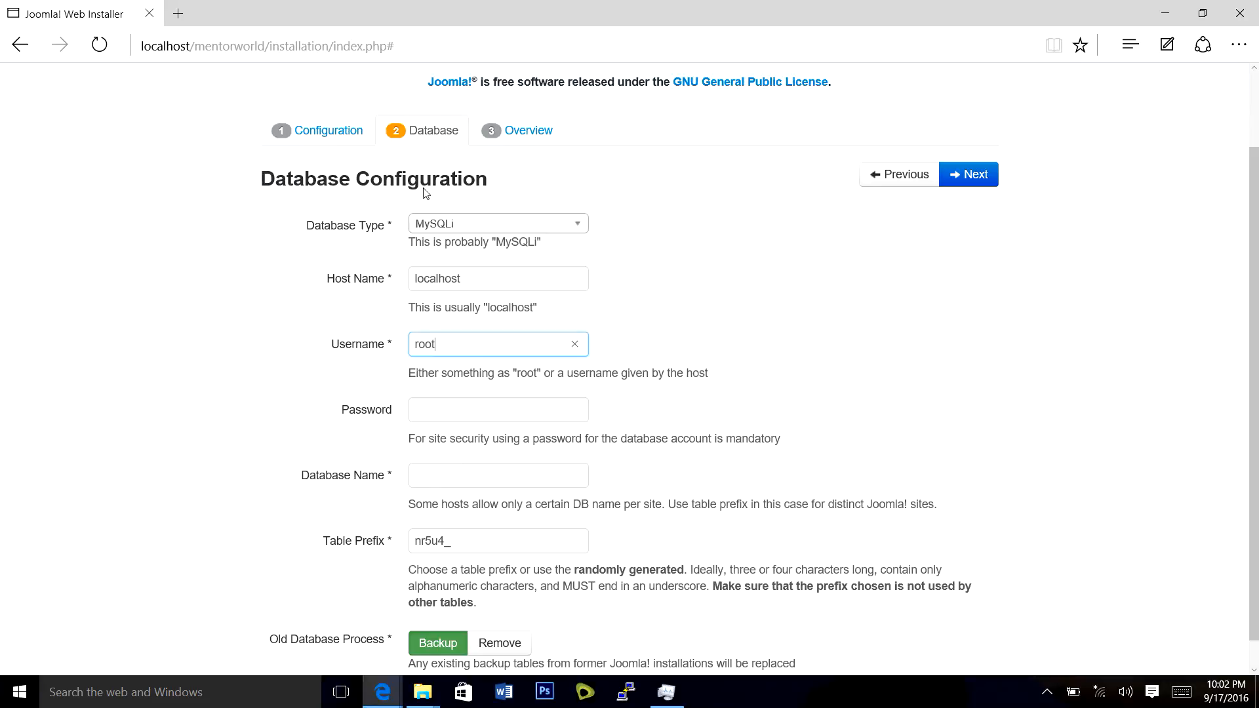
In a new tab, log in to localhost/phpmyadmin as root and create database mentorworld.
left_click(178, 13)
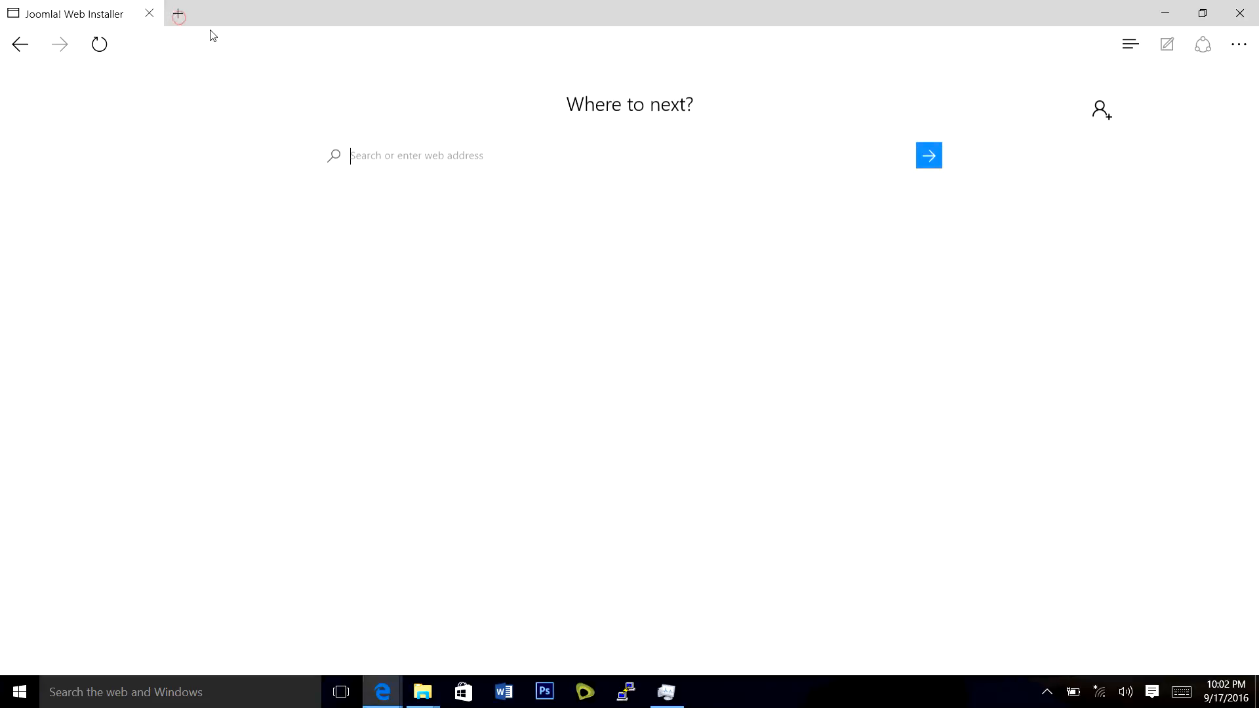
left_click(253, 46)
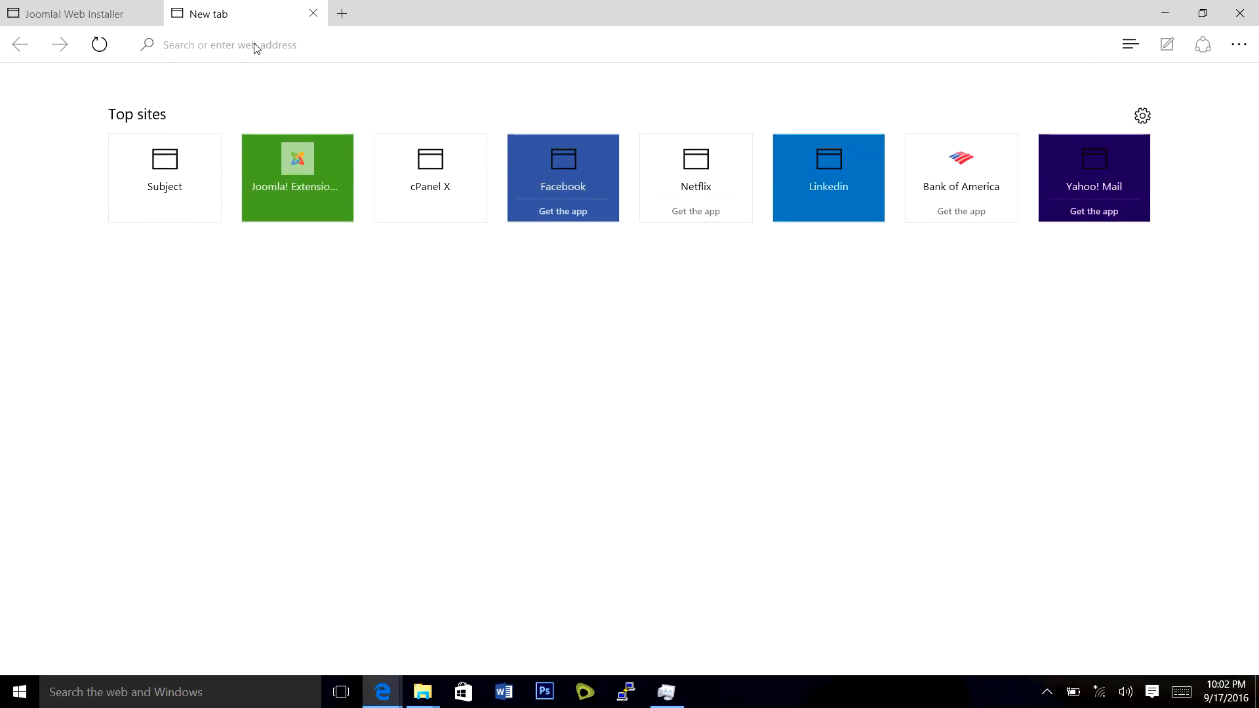
type("localhos")
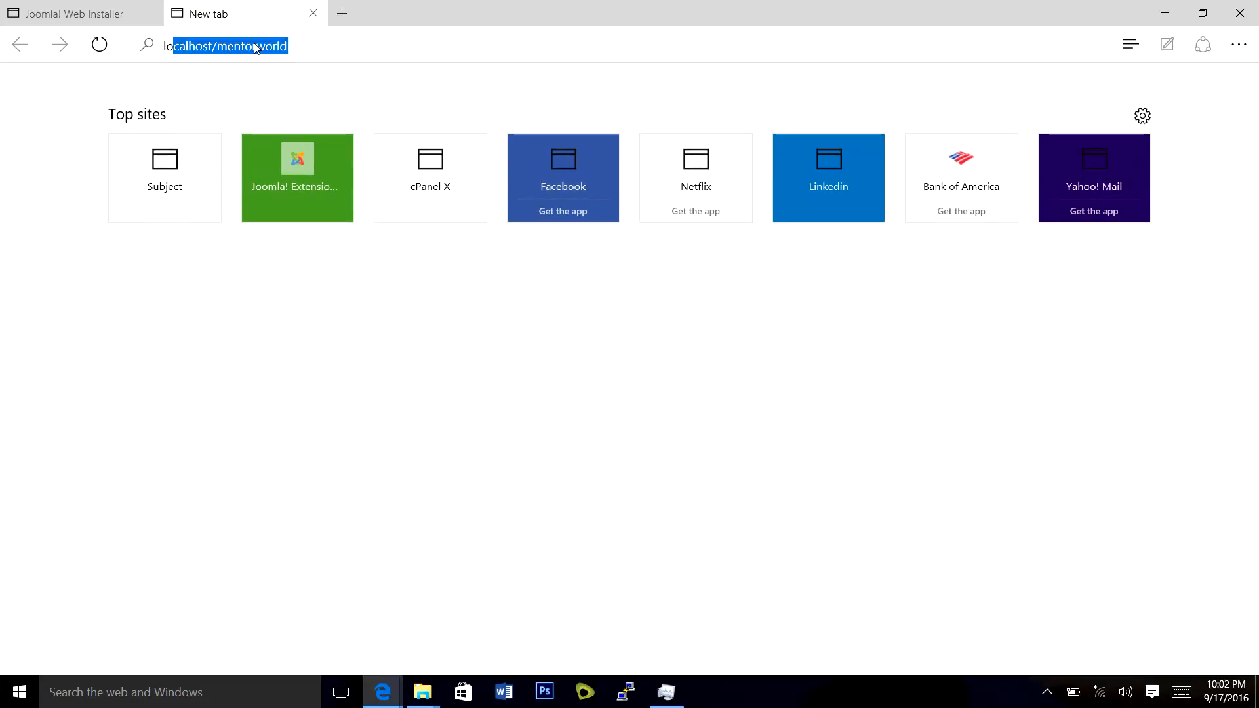
type("t")
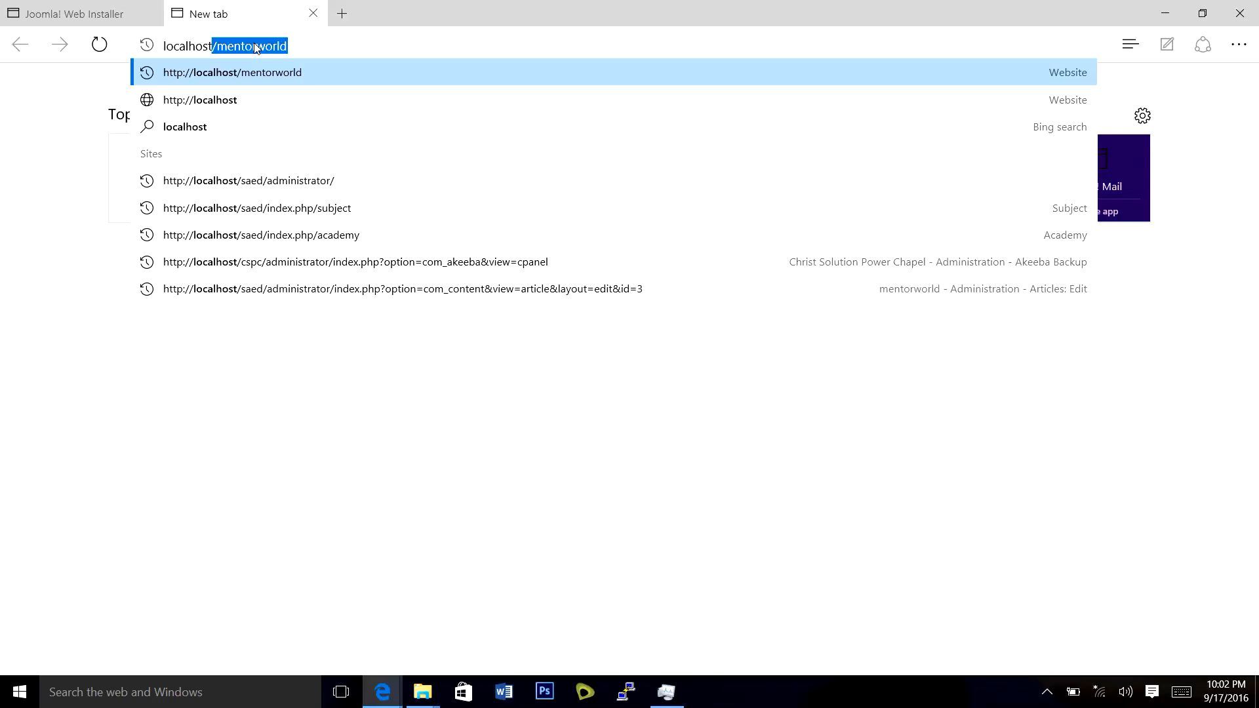
type("/phpm")
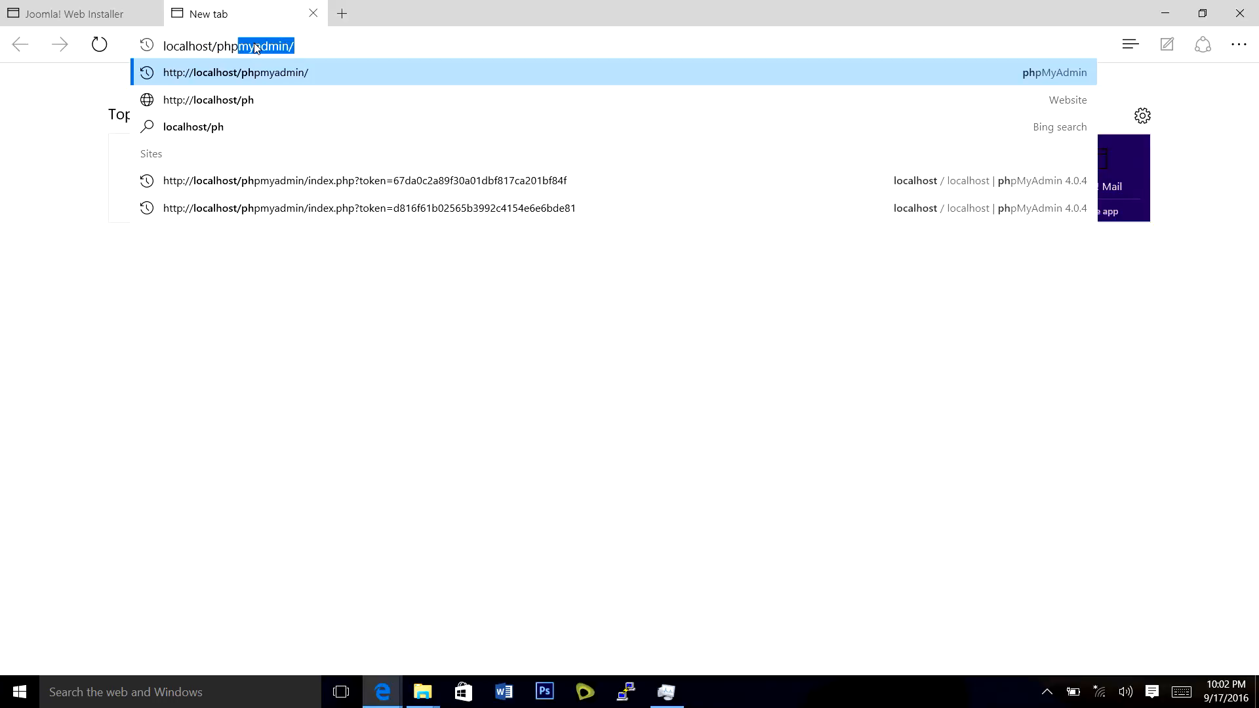
type("yadmin")
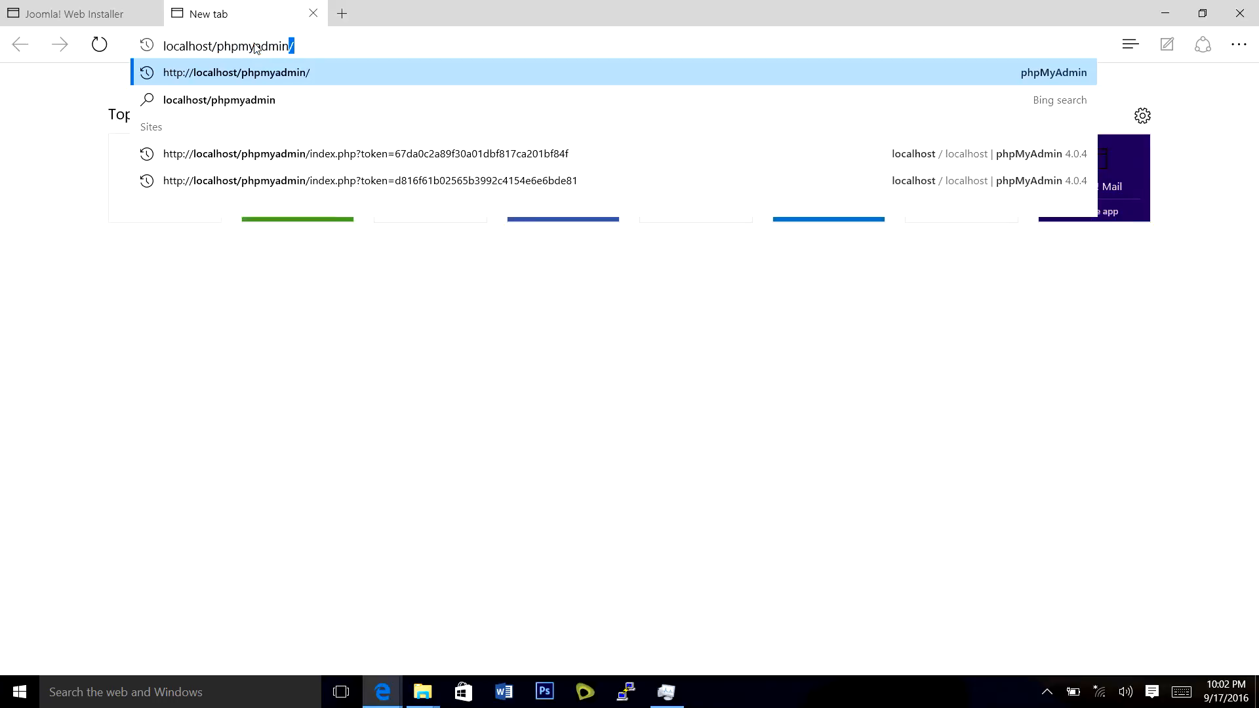
key("Return")
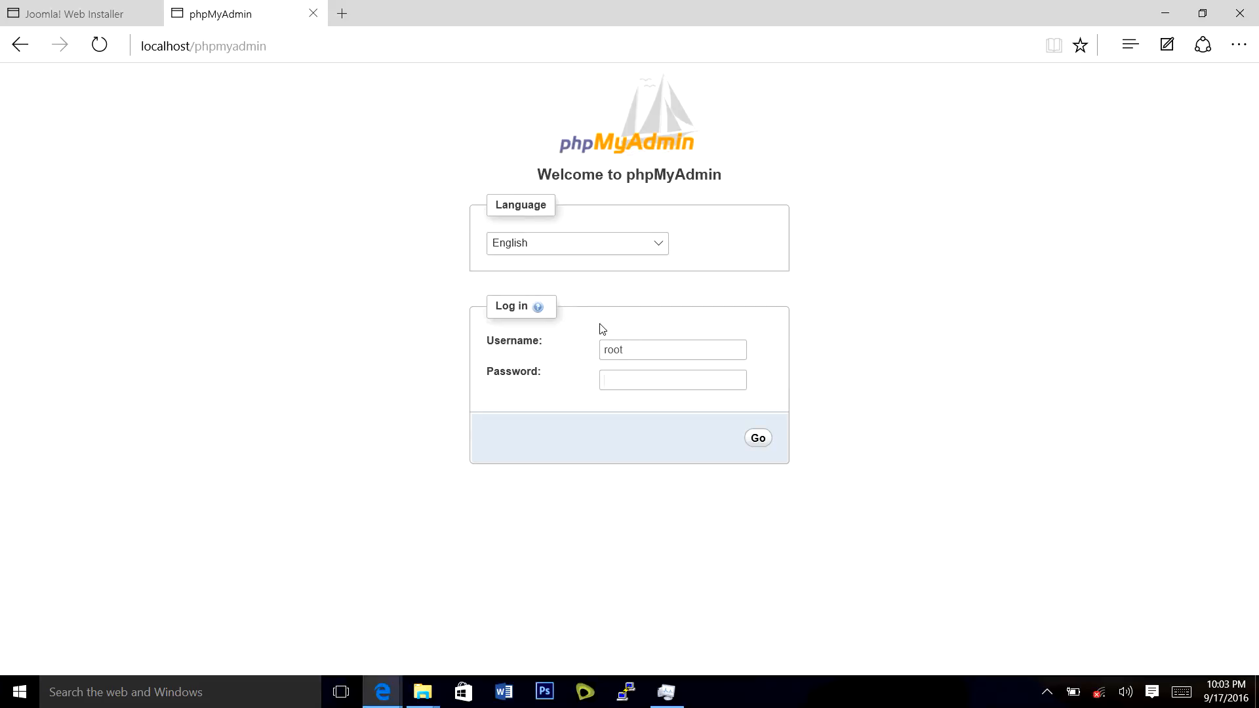
left_click(759, 438)
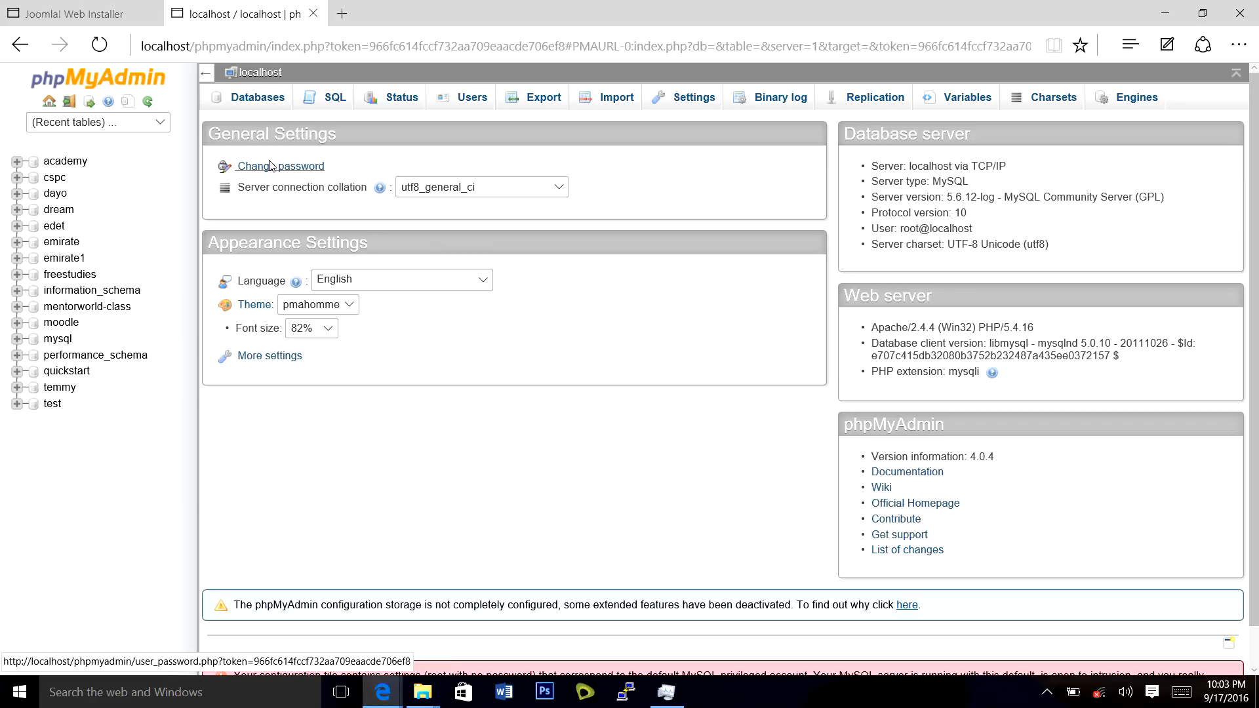
left_click(258, 99)
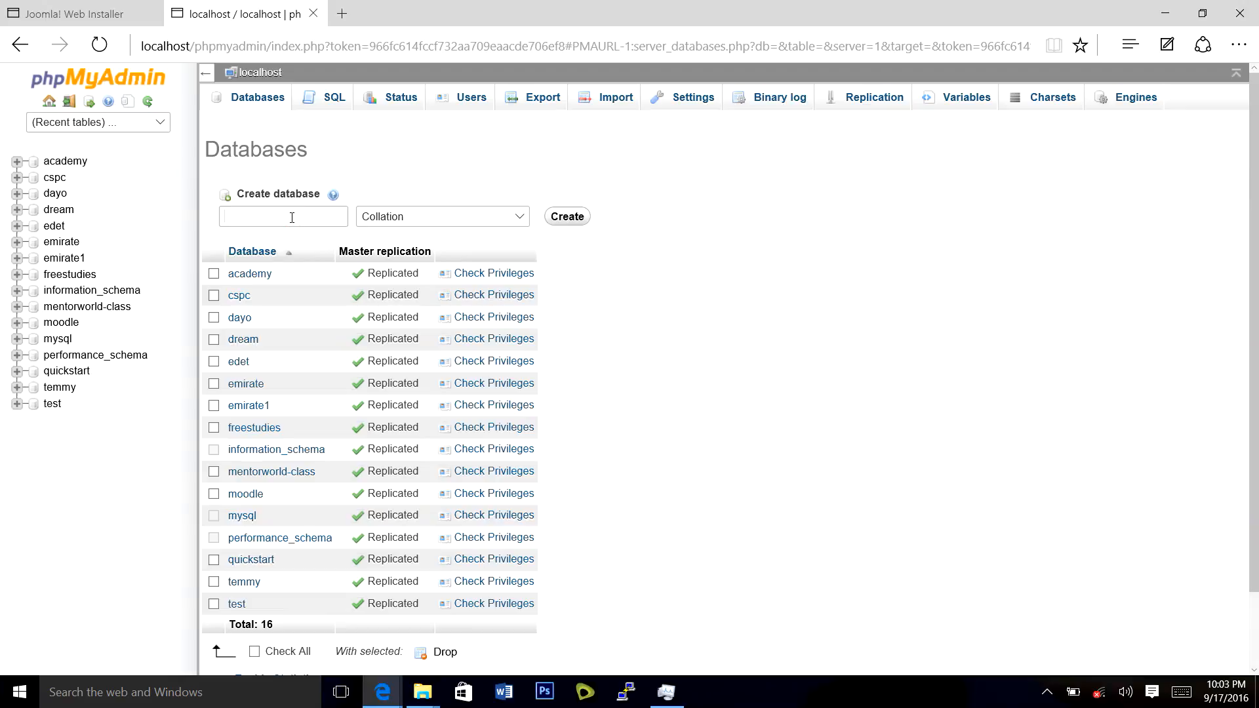
type("ment")
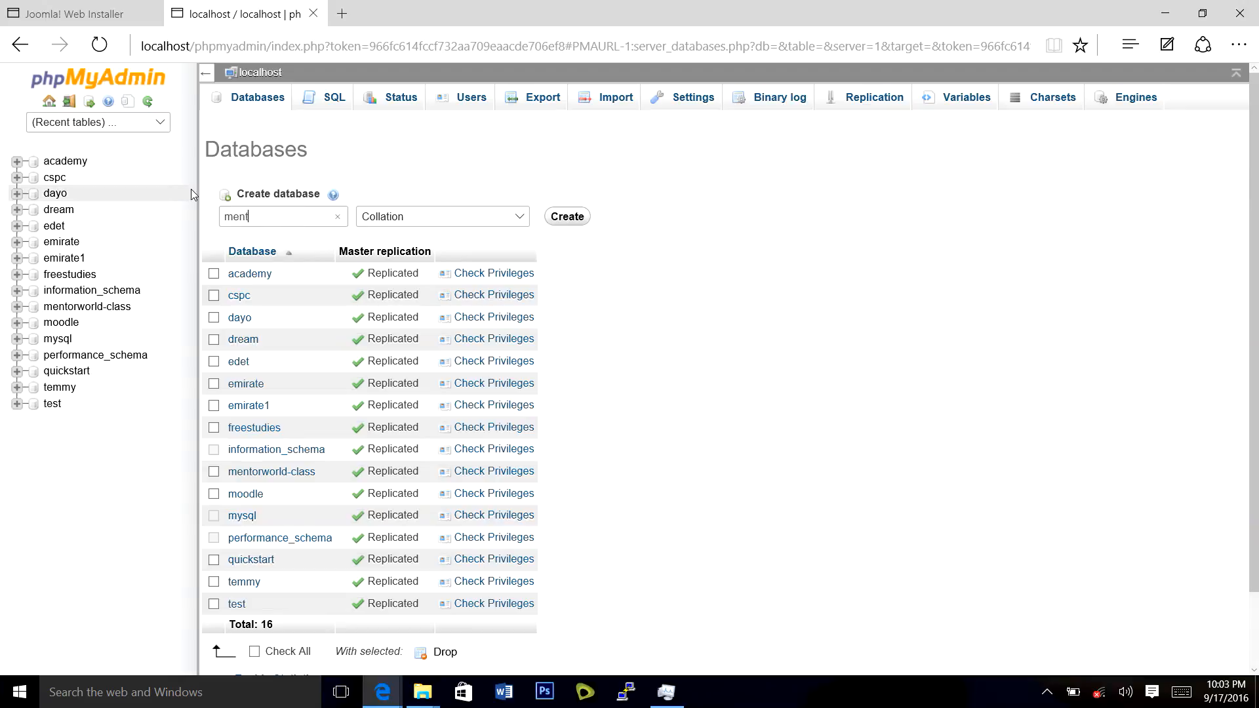
type("orworld")
left_click(560, 219)
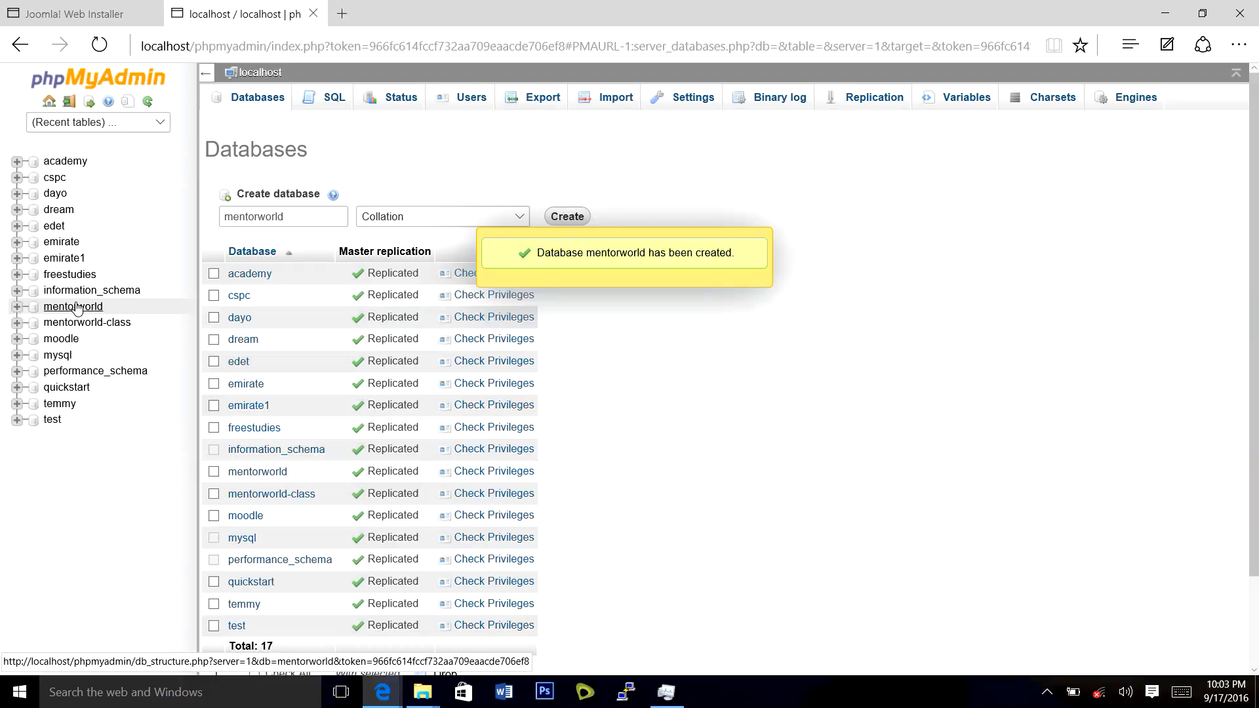
Back in the Joomla installer, enter mentorworld as the database name.
left_click(79, 9)
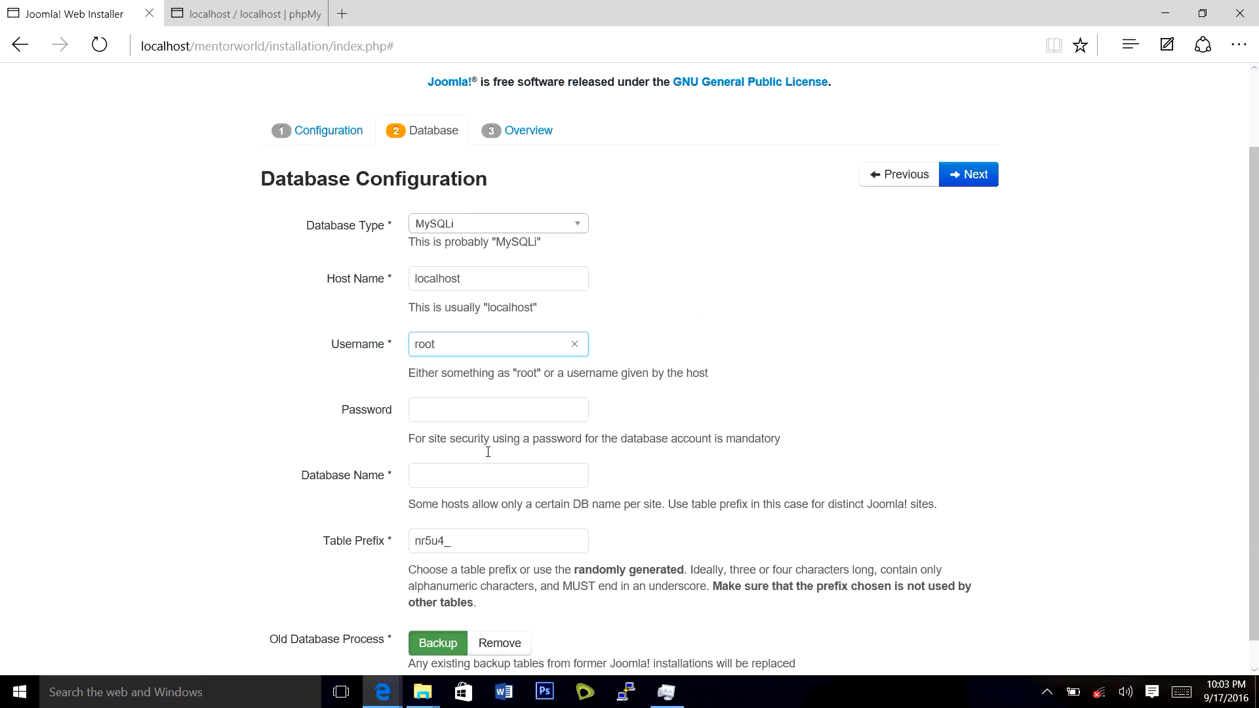
left_click(476, 472)
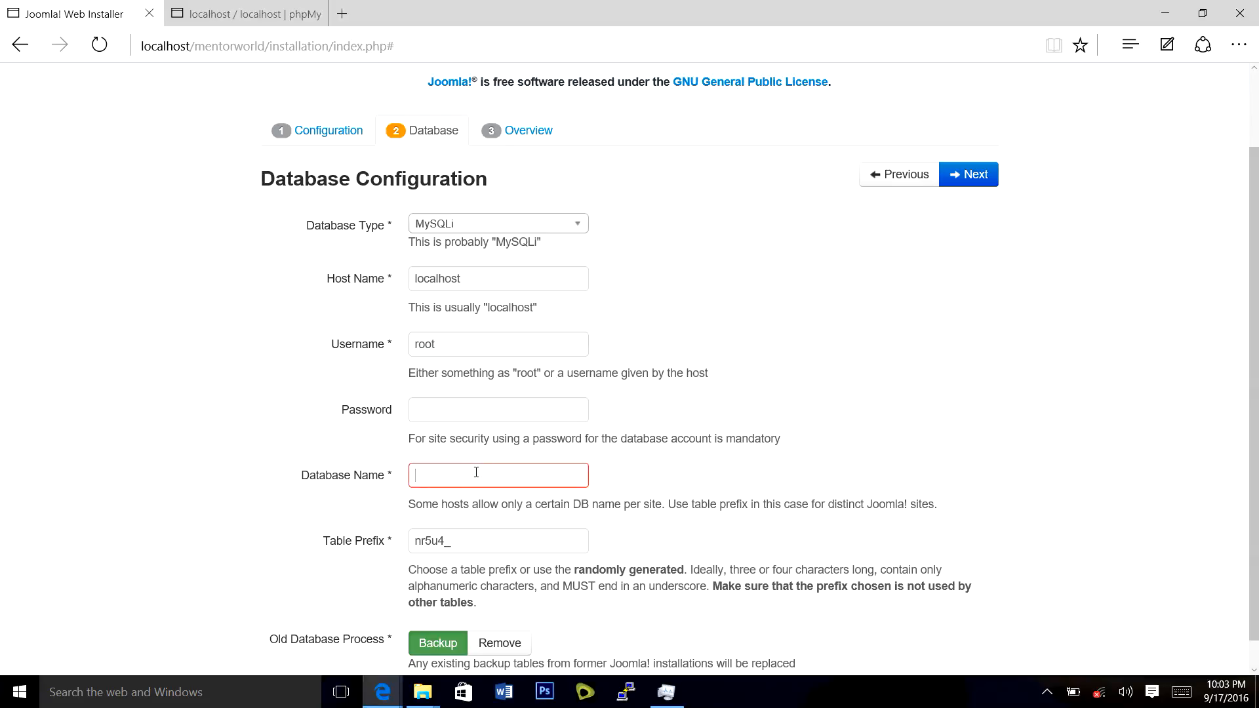
type("mentorworld")
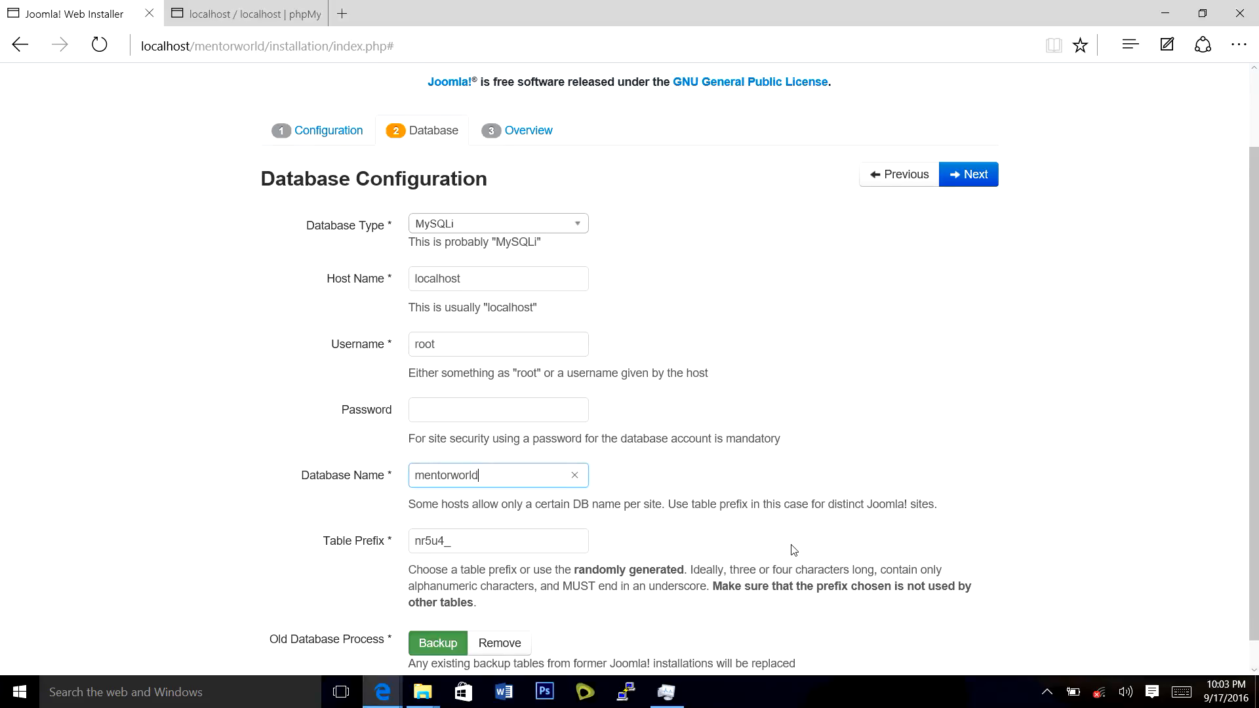
scroll(793, 549, "down", 1)
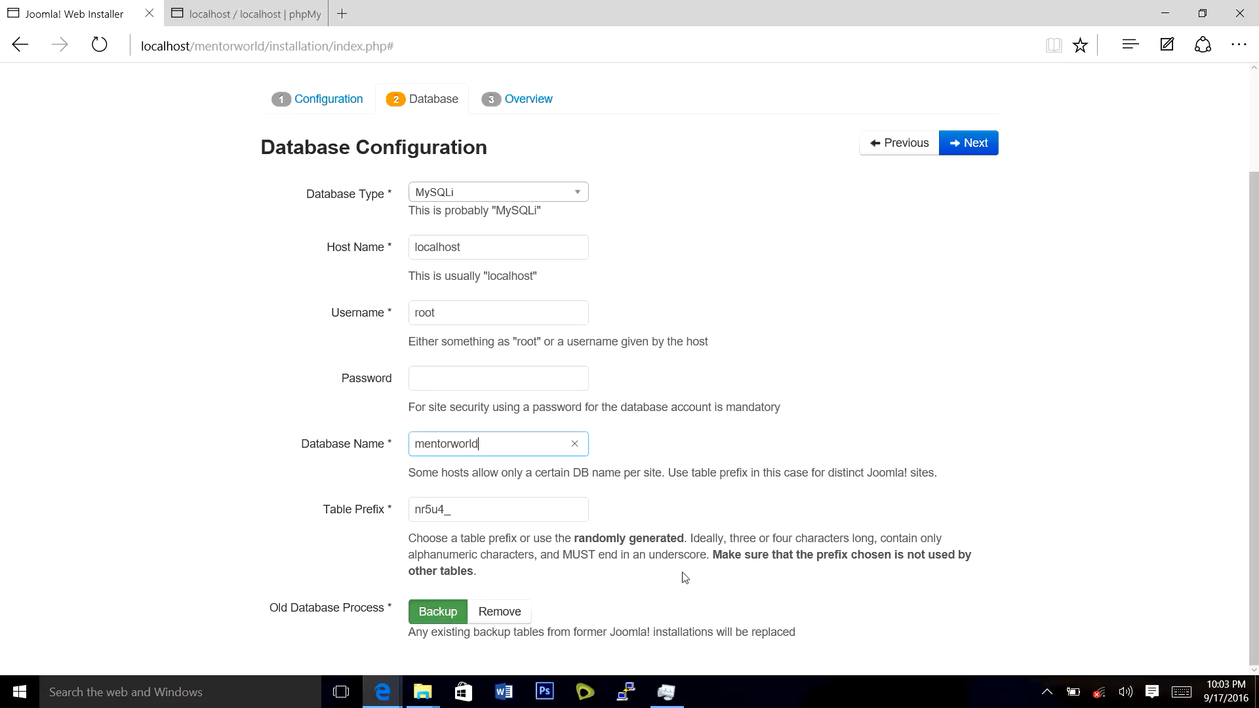
scroll(682, 578, "up", 2)
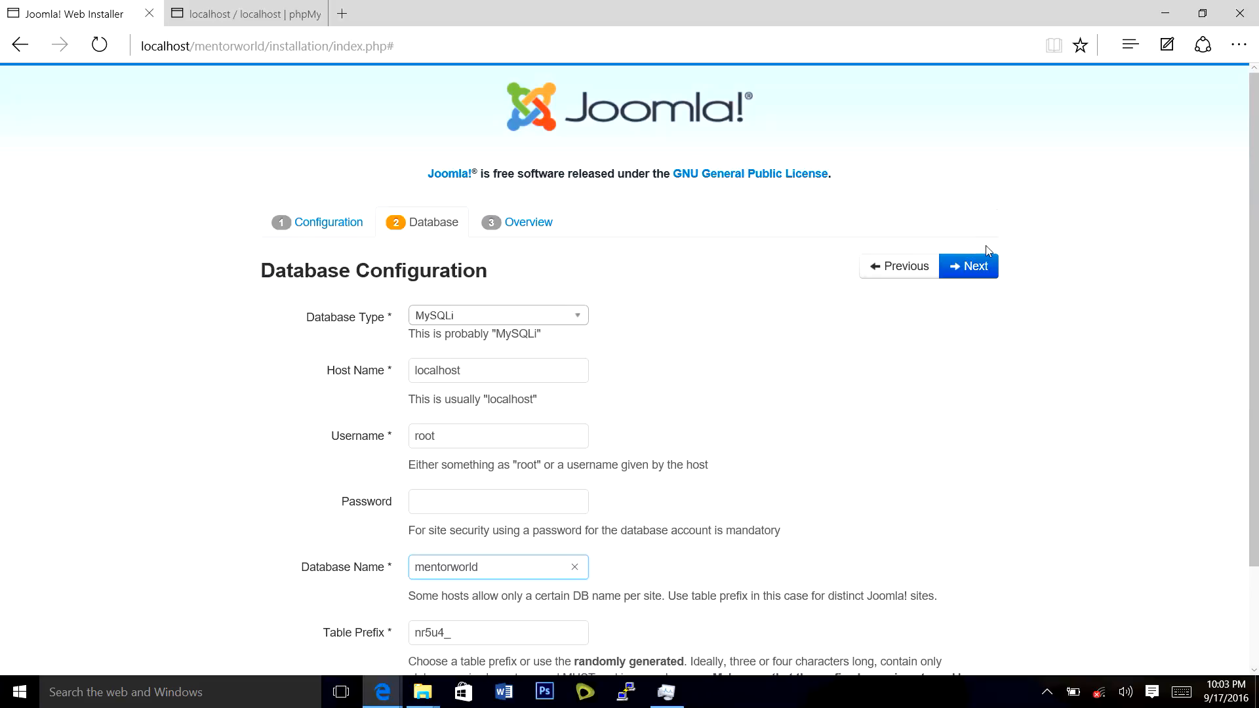
scroll(1030, 295, "down", 2)
scroll(1030, 295, "up", 2)
Advance to the Overview step and select Default English (GB) sample data.
left_click(987, 271)
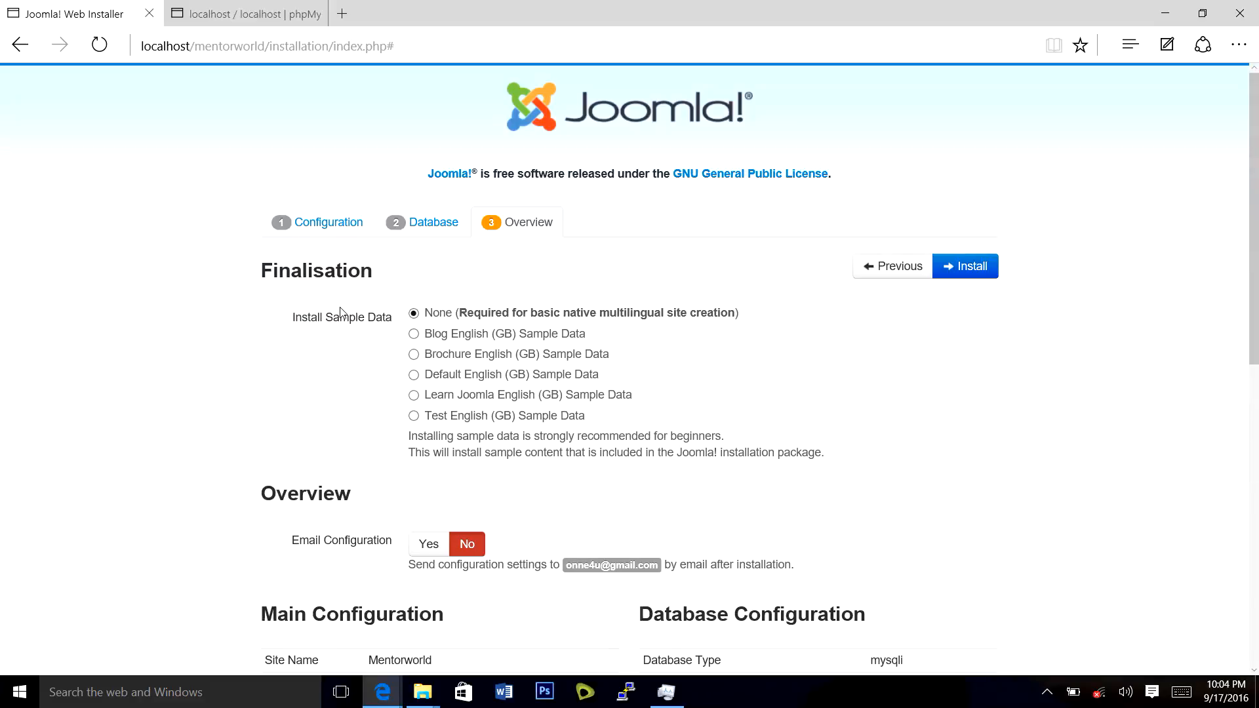
scroll(342, 313, "down", 1)
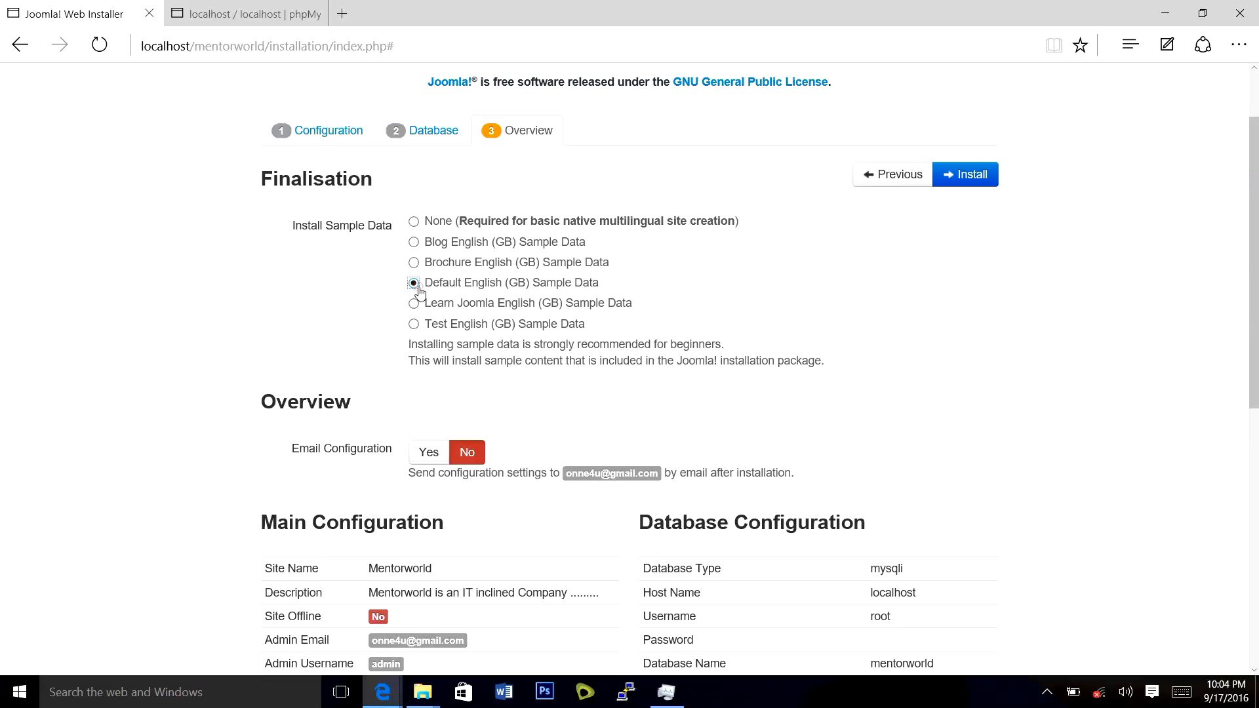
left_click(414, 283)
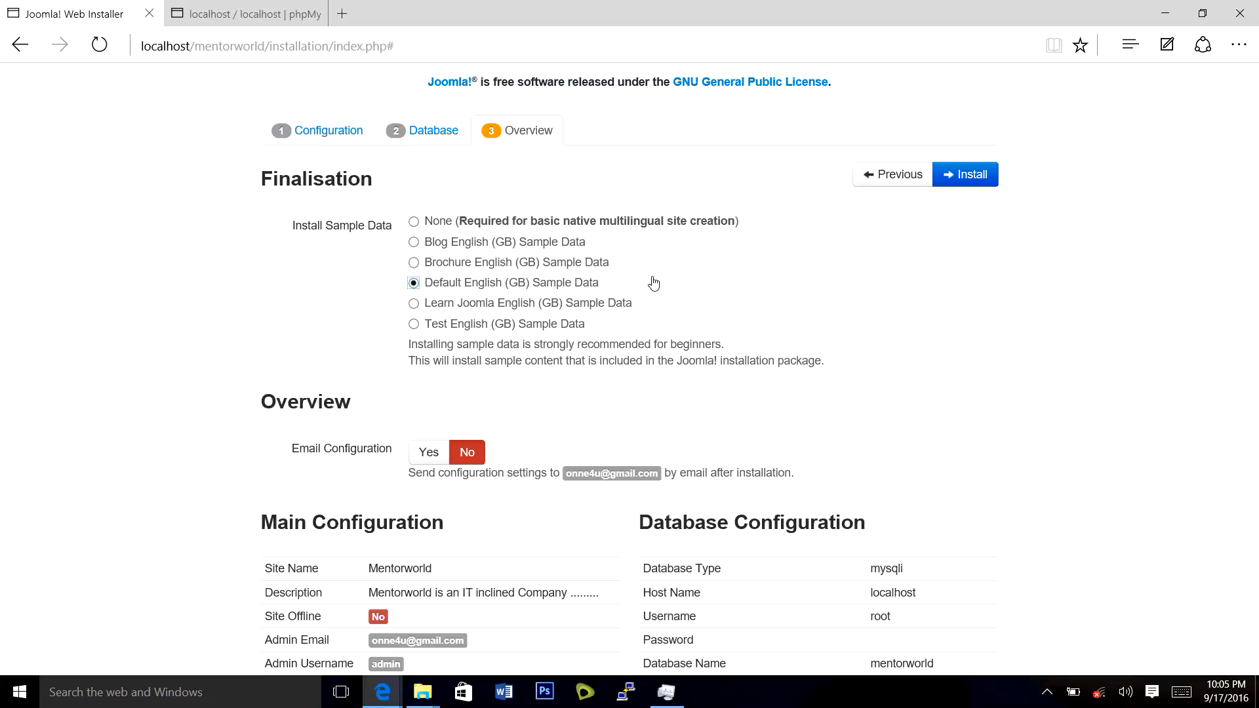
Review the installation overview and start the Joomla install.
scroll(656, 288, "down", 2)
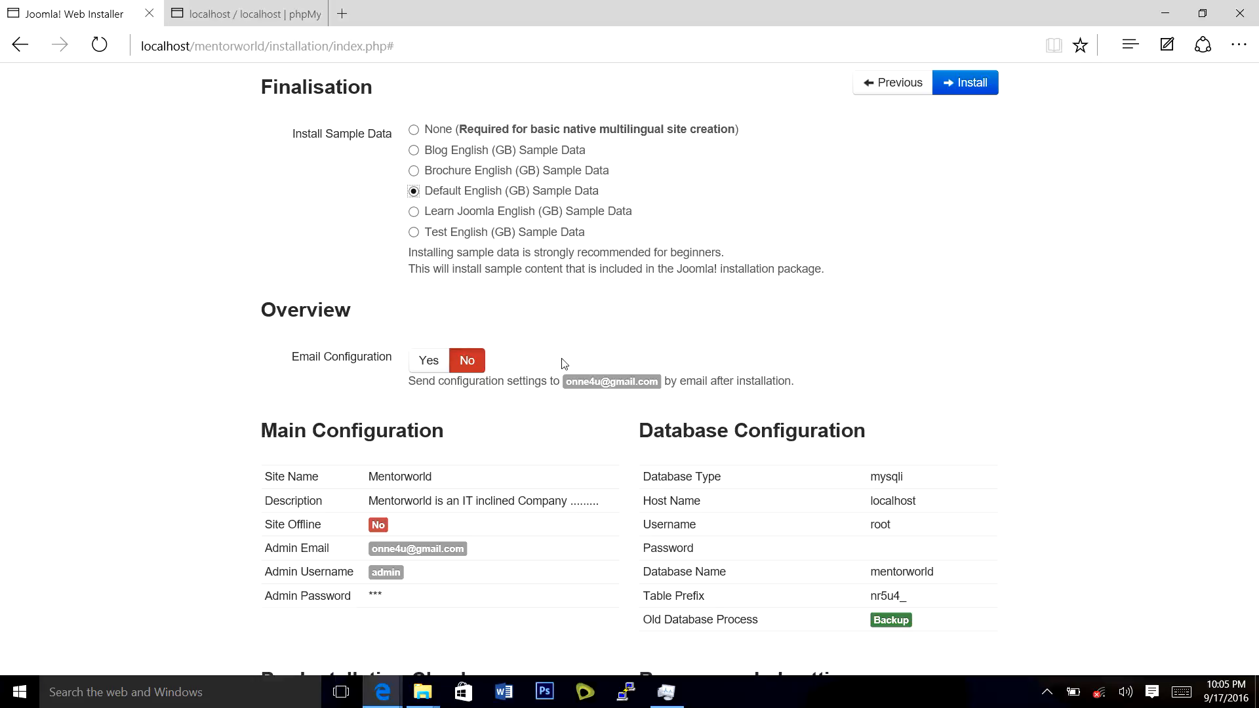
scroll(580, 407, "down", 3)
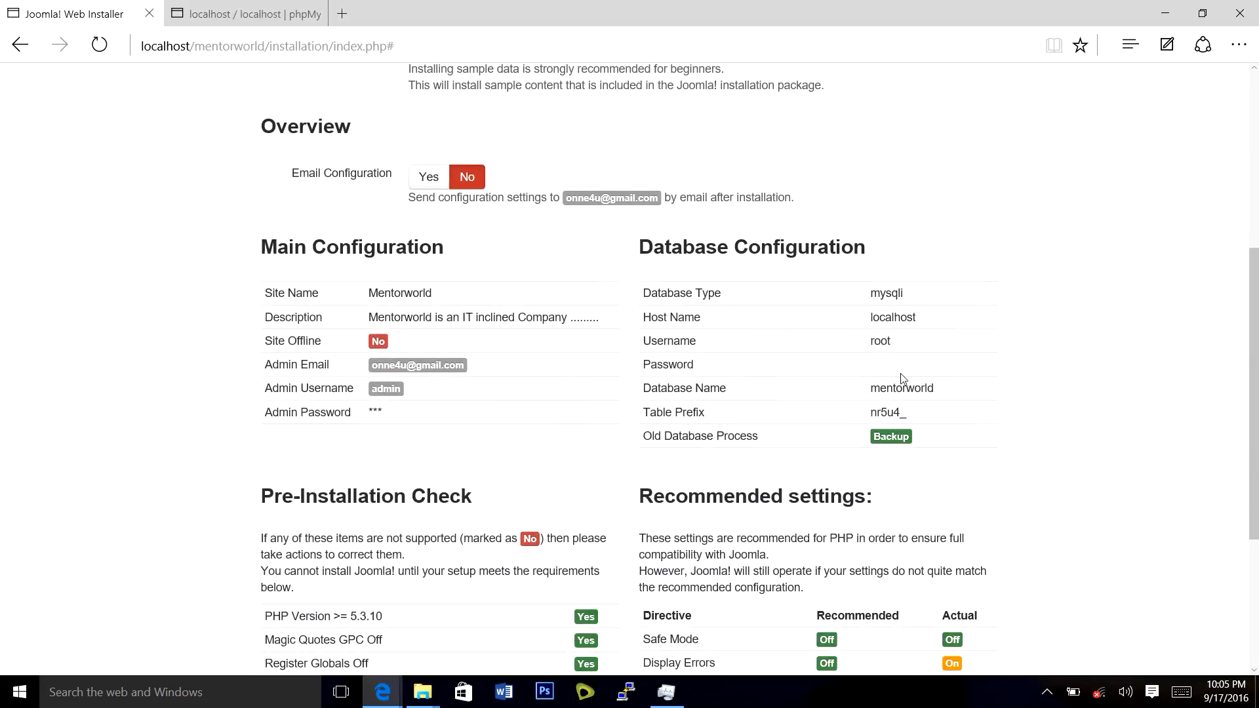
scroll(846, 431, "down", 4)
scroll(831, 439, "up", 10)
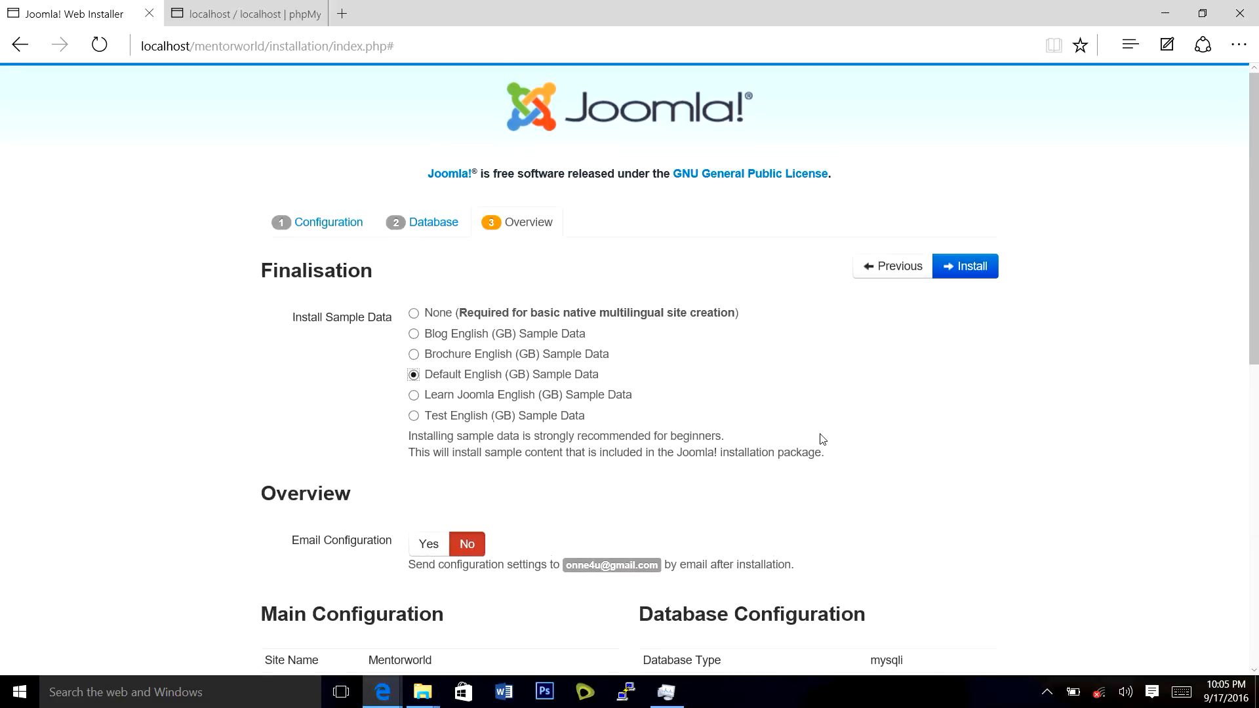
scroll(811, 434, "down", 4)
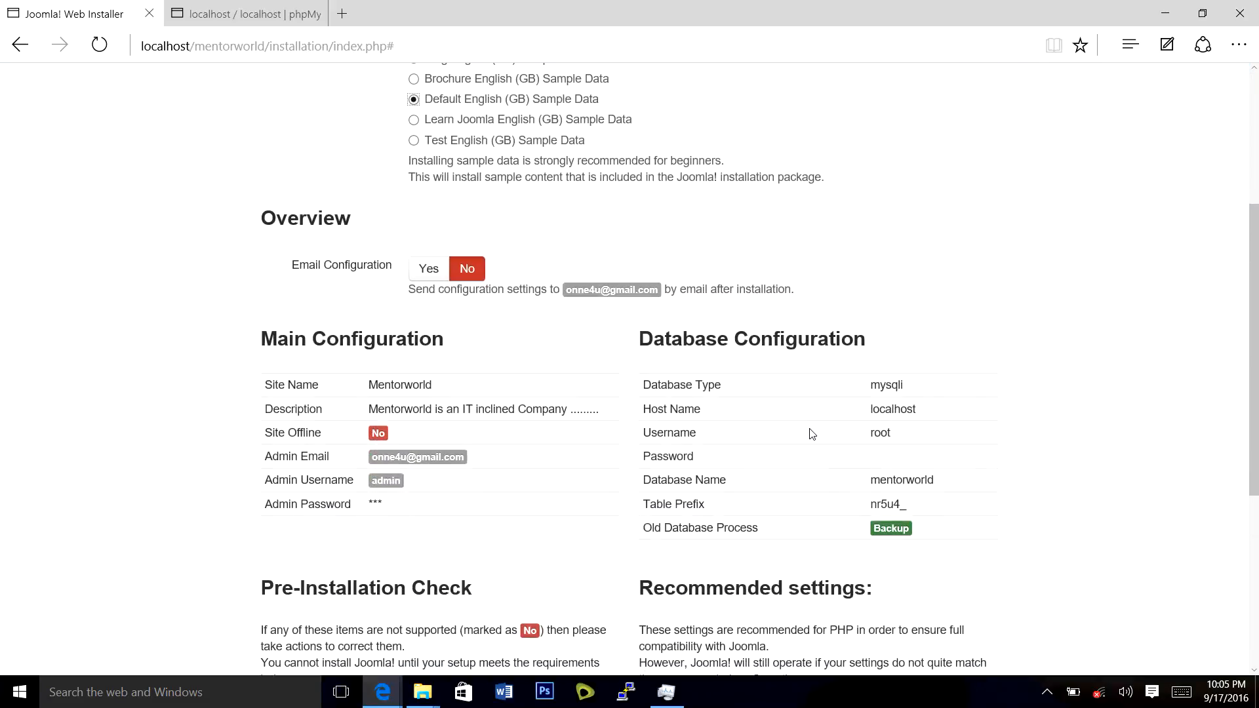
scroll(811, 434, "down", 5)
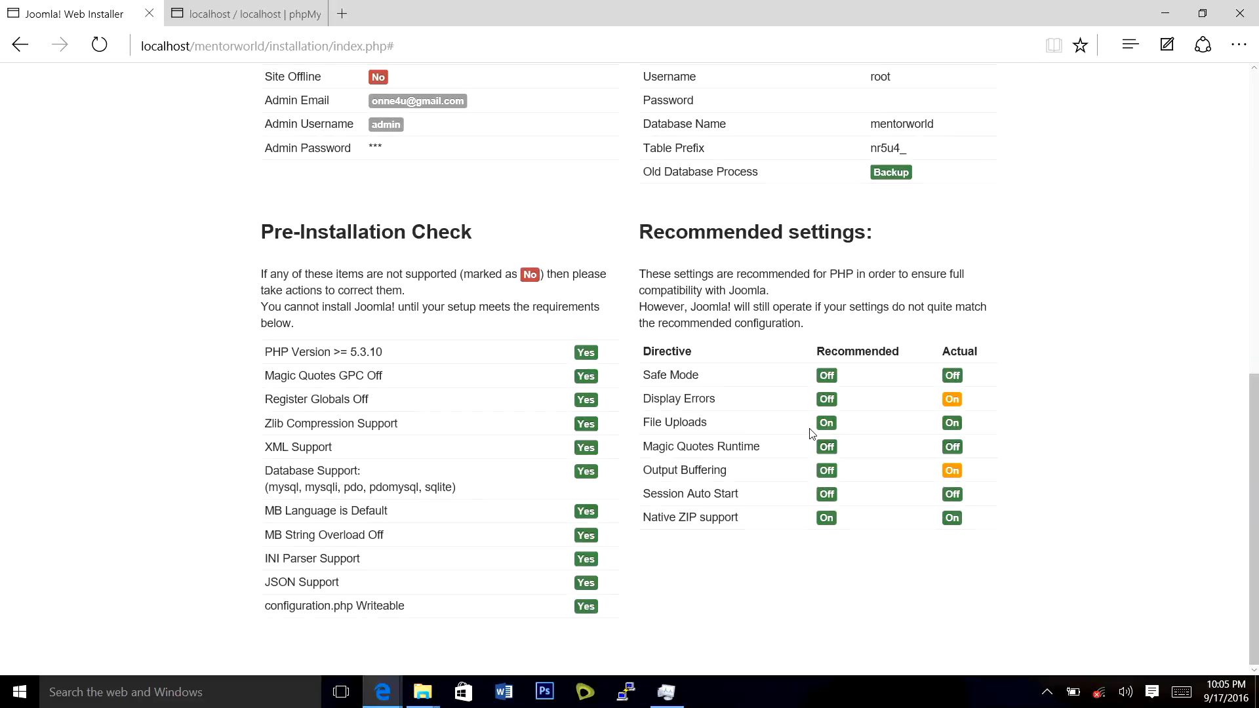
scroll(812, 434, "up", 5)
scroll(811, 434, "up", 4)
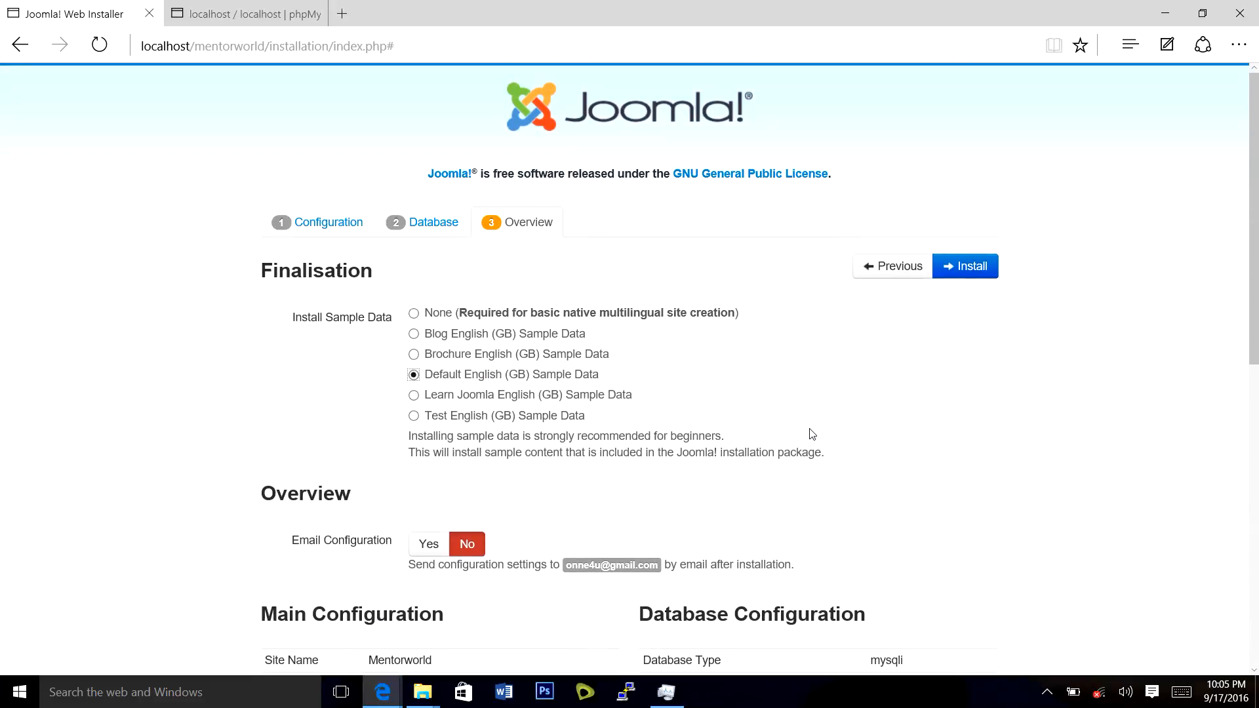
scroll(811, 434, "down", 1)
scroll(812, 434, "up", 1)
left_click(969, 266)
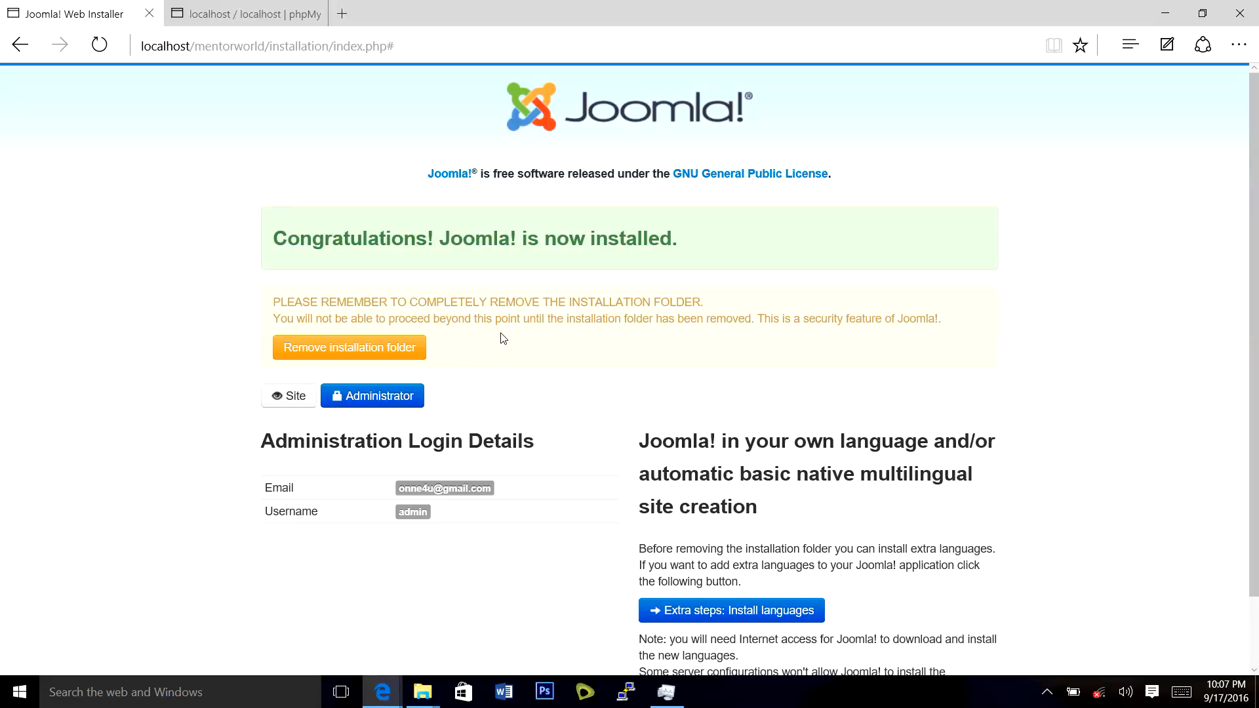
Remove the installation folder once Joomla finishes installing.
left_click(349, 354)
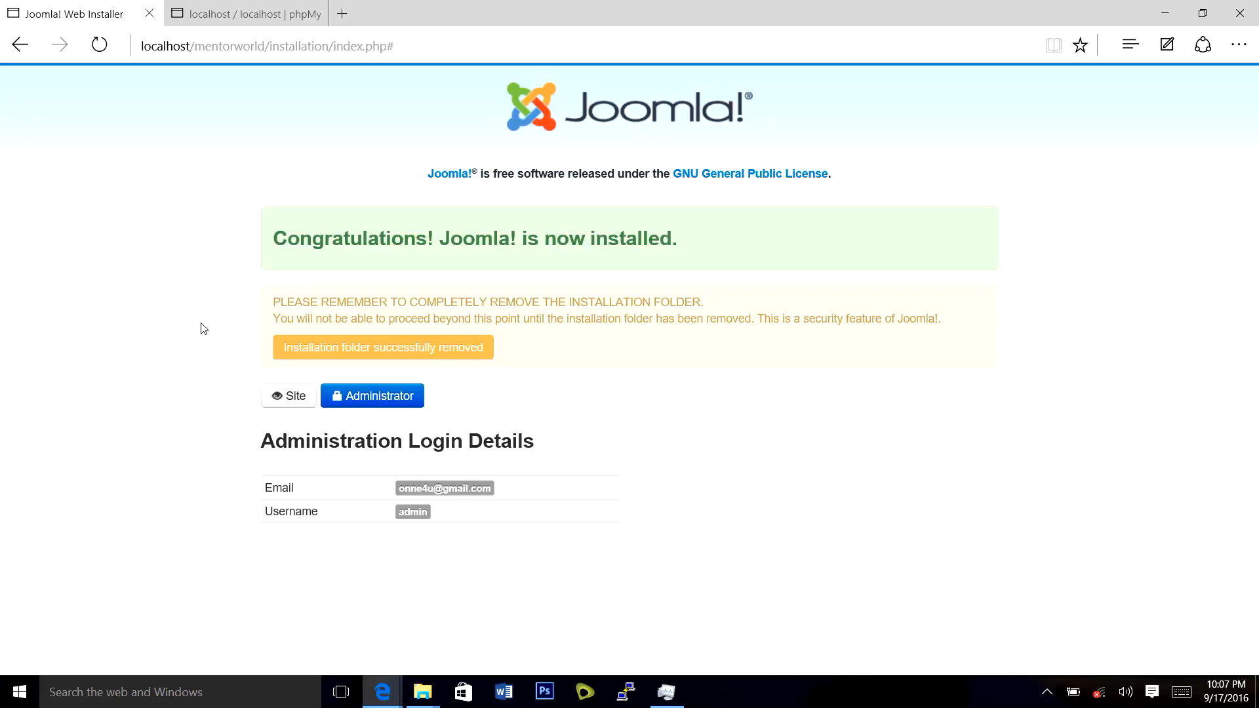
Open the Mentorworld site front end and scroll through the Getting Started sample article.
left_click(297, 407)
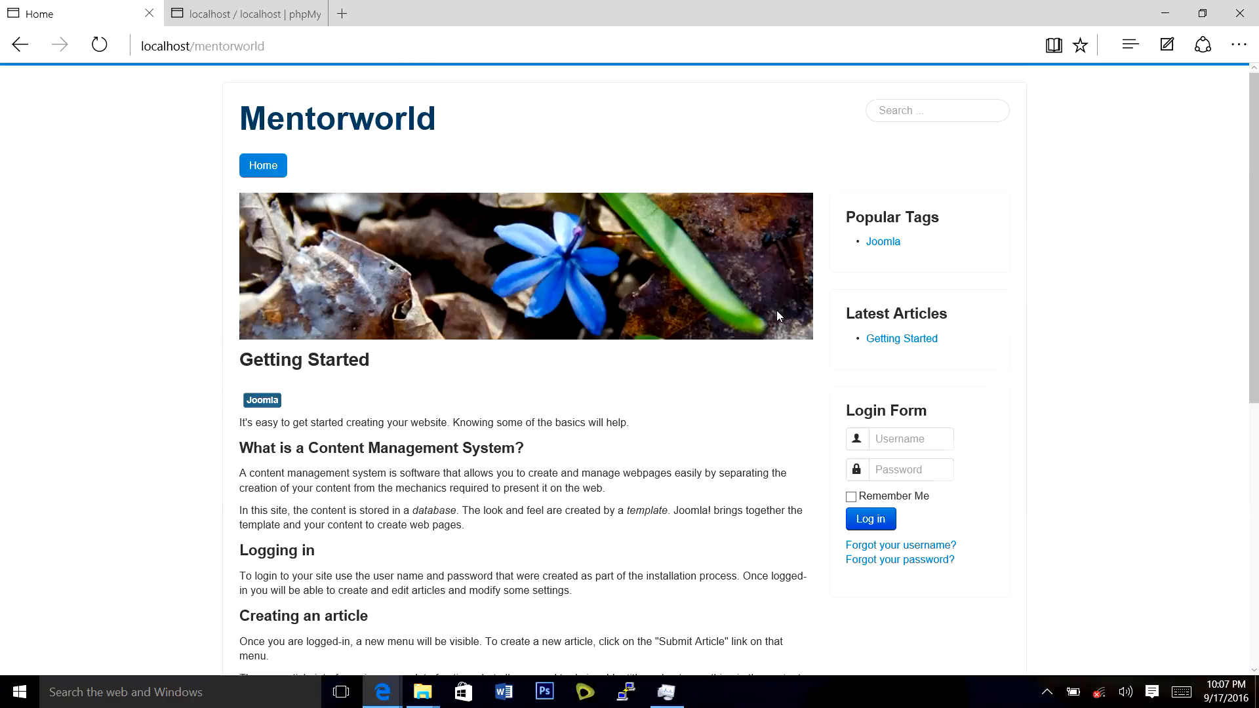
scroll(747, 361, "down", 6)
scroll(745, 362, "down", 1)
scroll(736, 387, "up", 7)
scroll(367, 429, "down", 5)
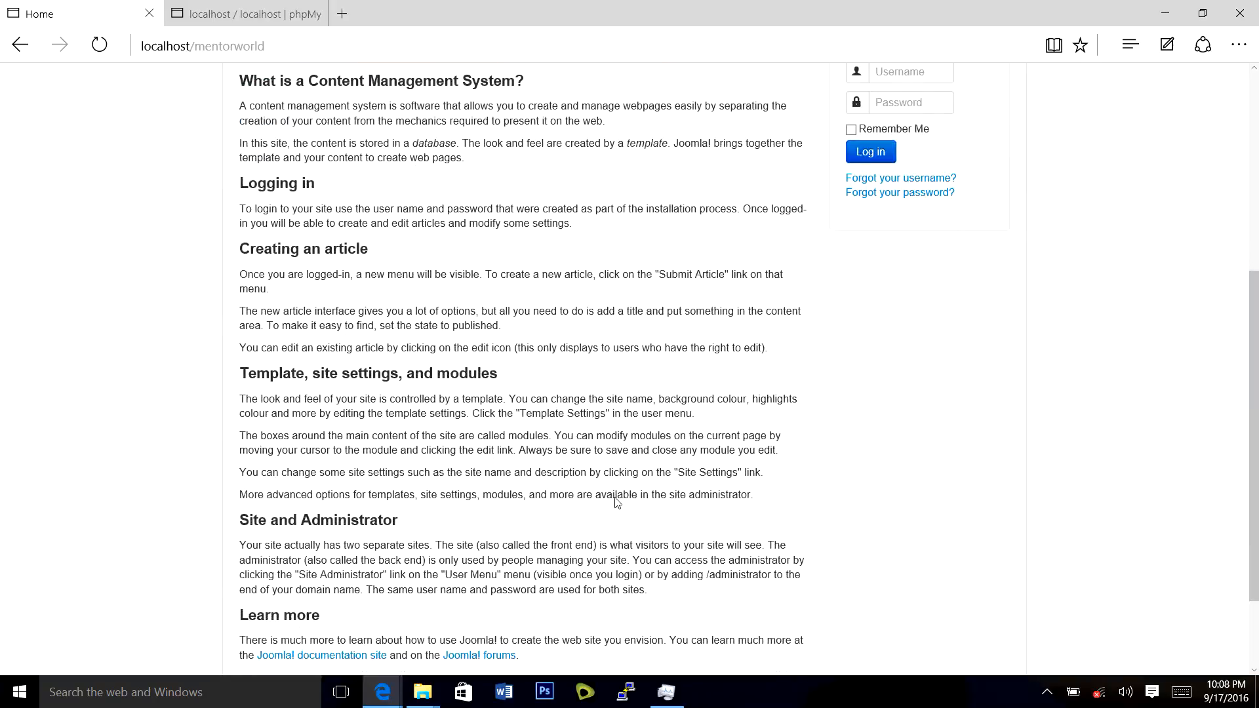
scroll(616, 502, "up", 5)
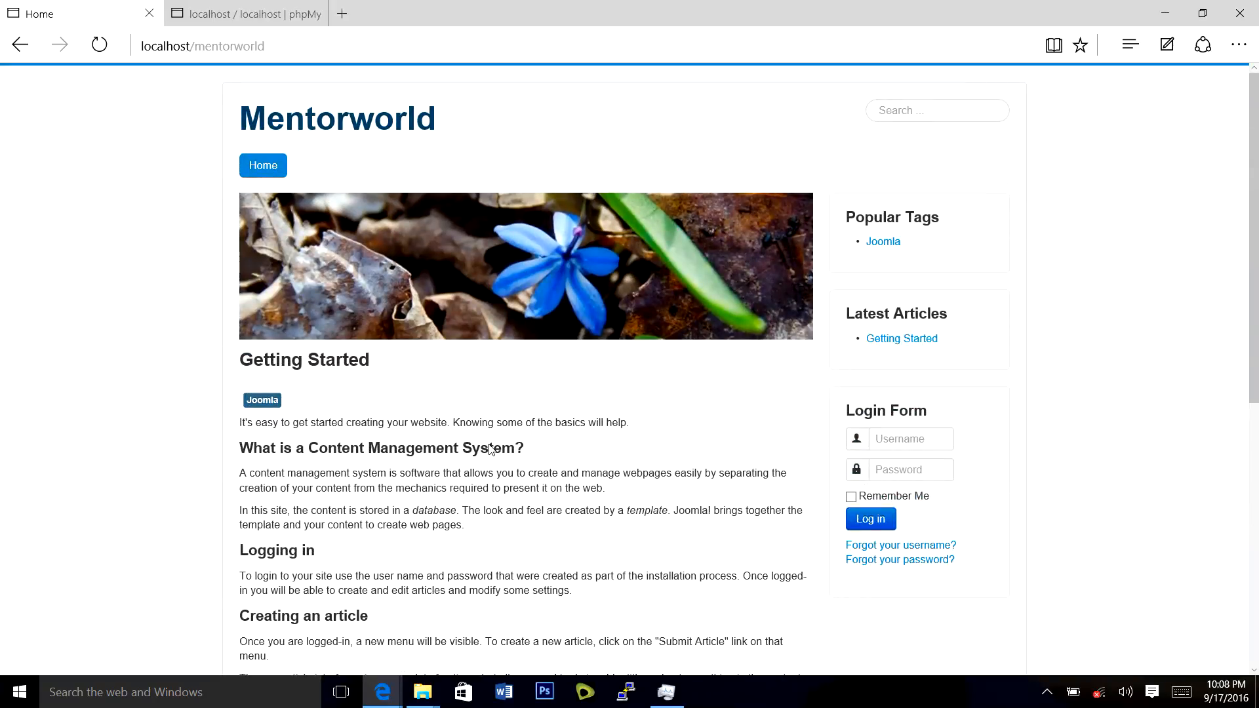
Load the administrator login page at localhost/mentorworld/administrator.
left_click(444, 46)
left_click(469, 47)
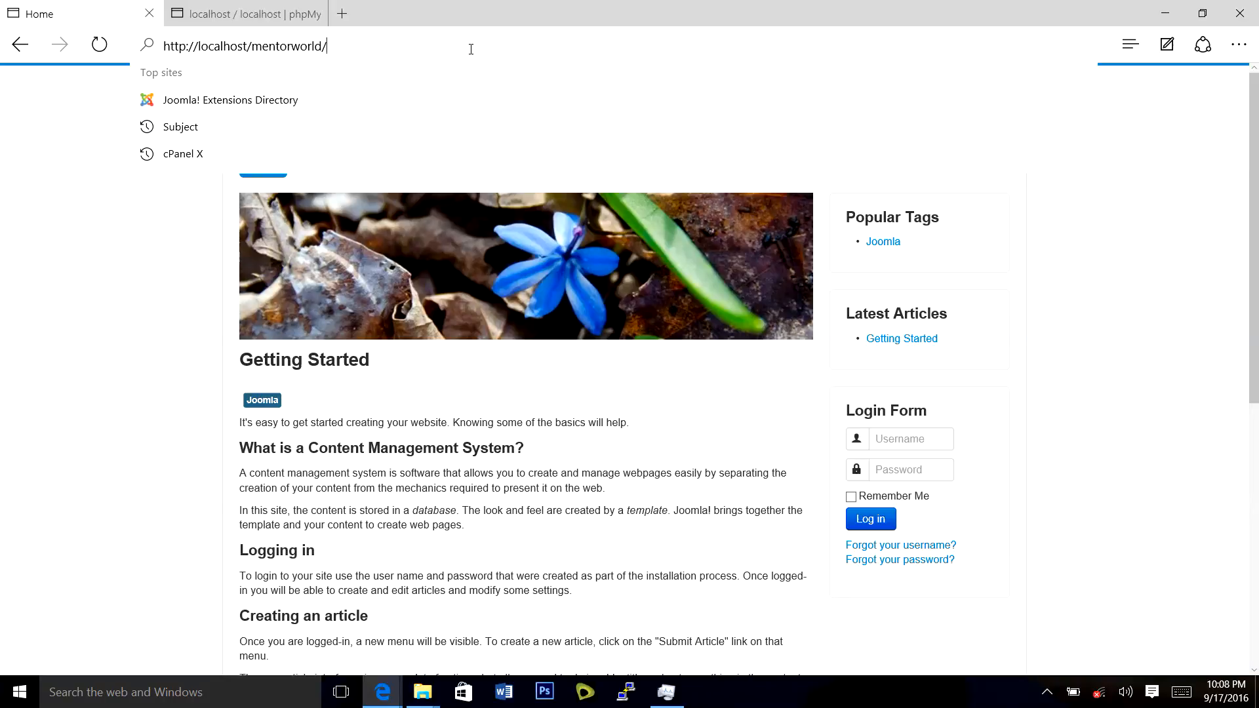
type("administr")
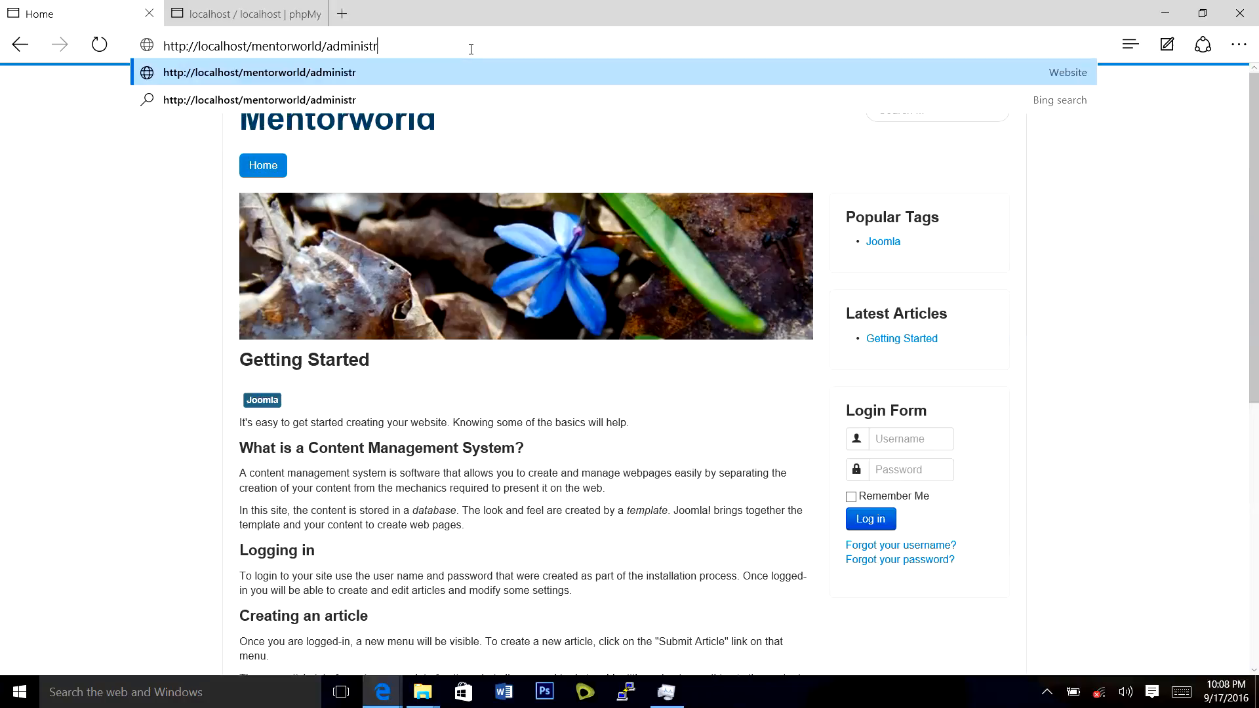
type("ator")
key("Return")
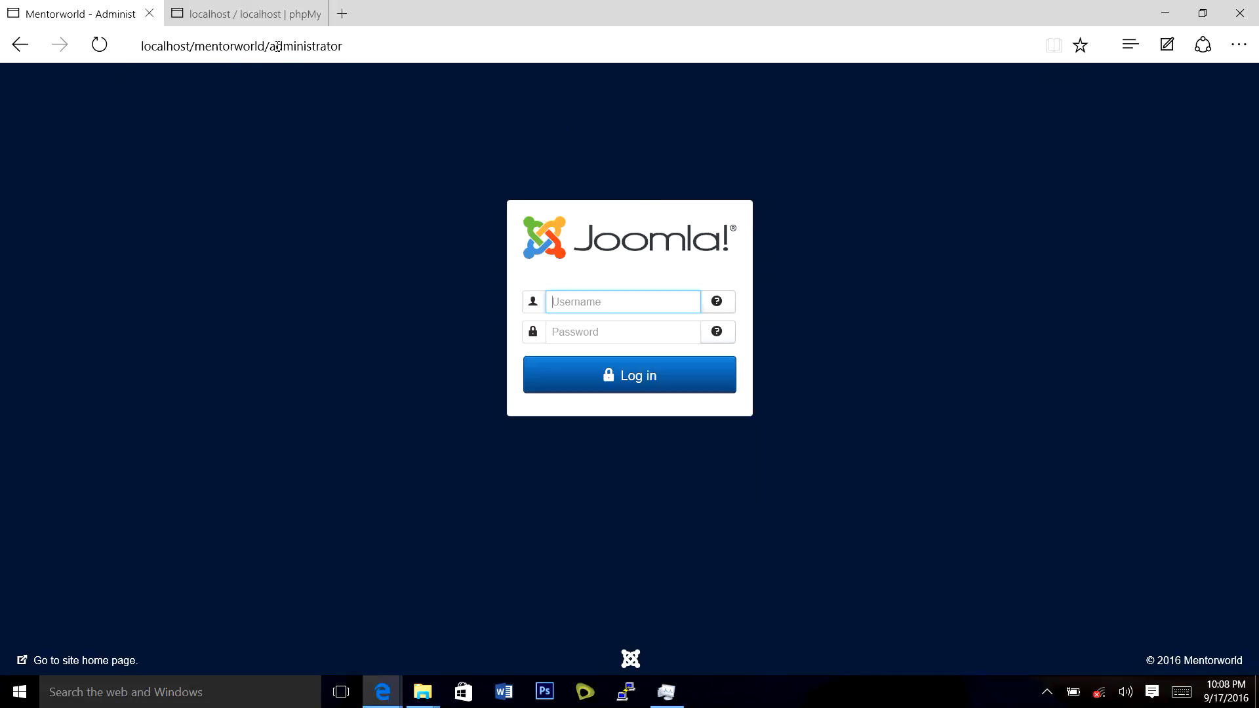
Log in to the back end with the admin username and password.
left_click(580, 307)
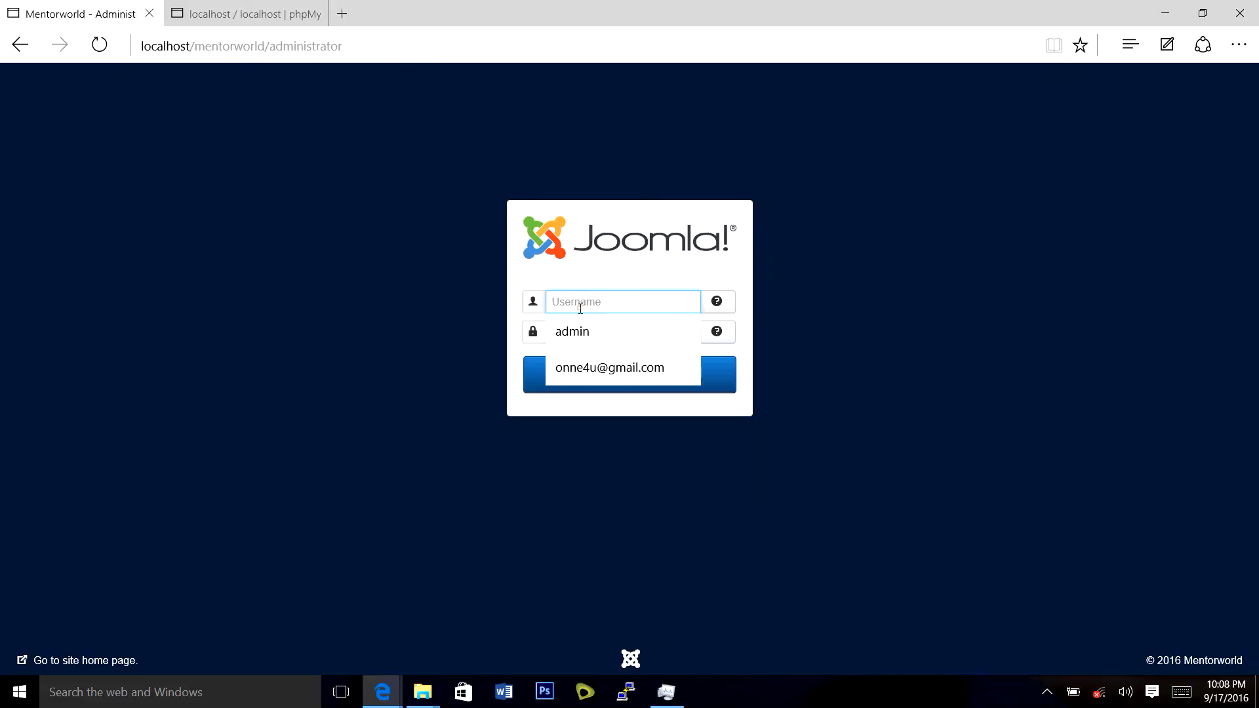
left_click(604, 181)
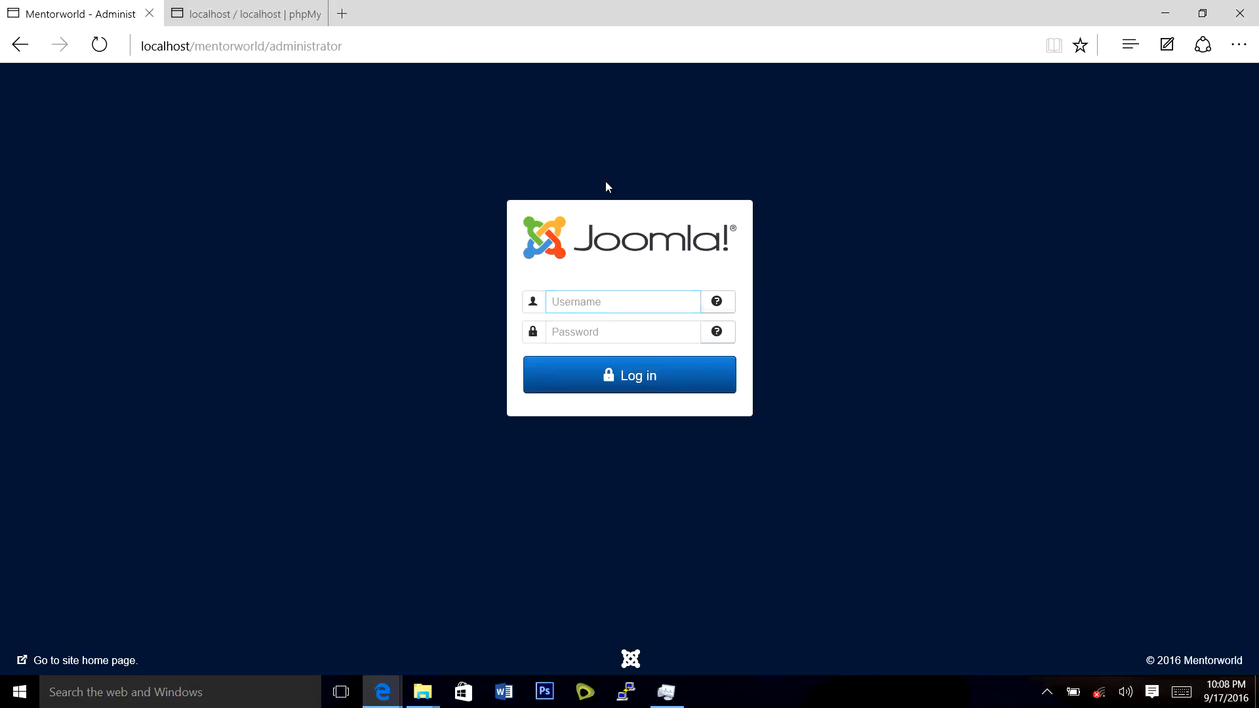
left_click(601, 301)
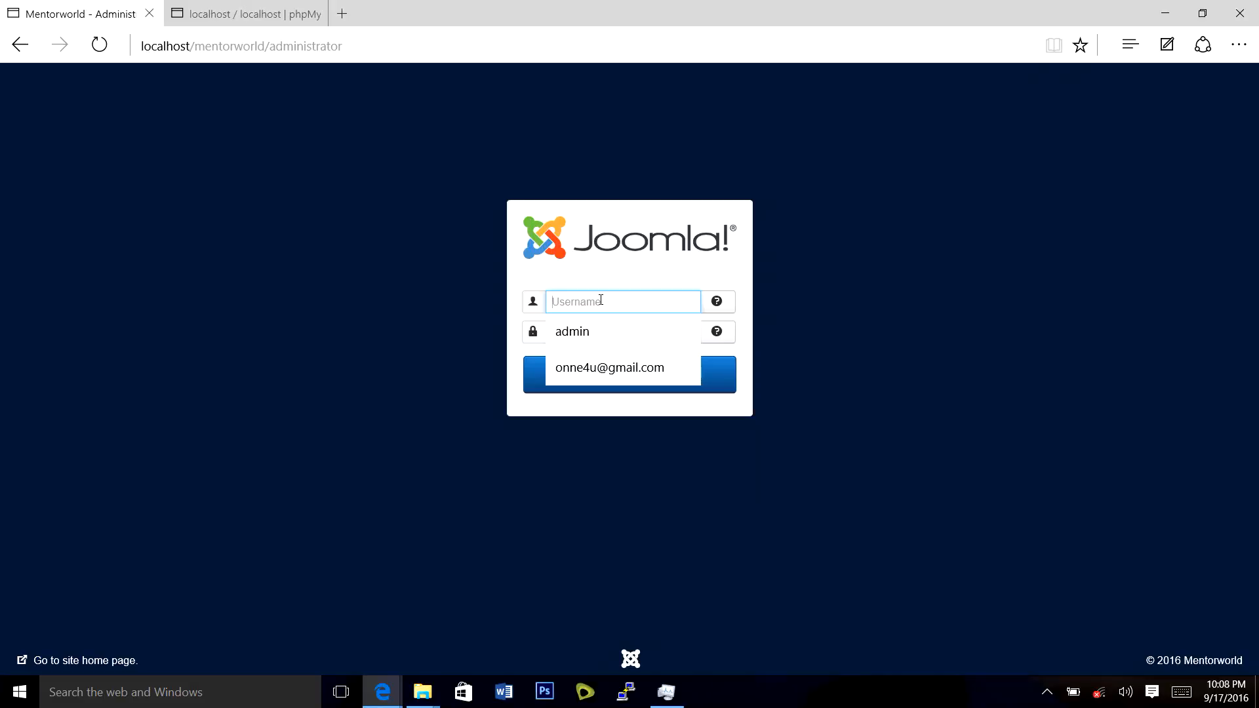
type("ad")
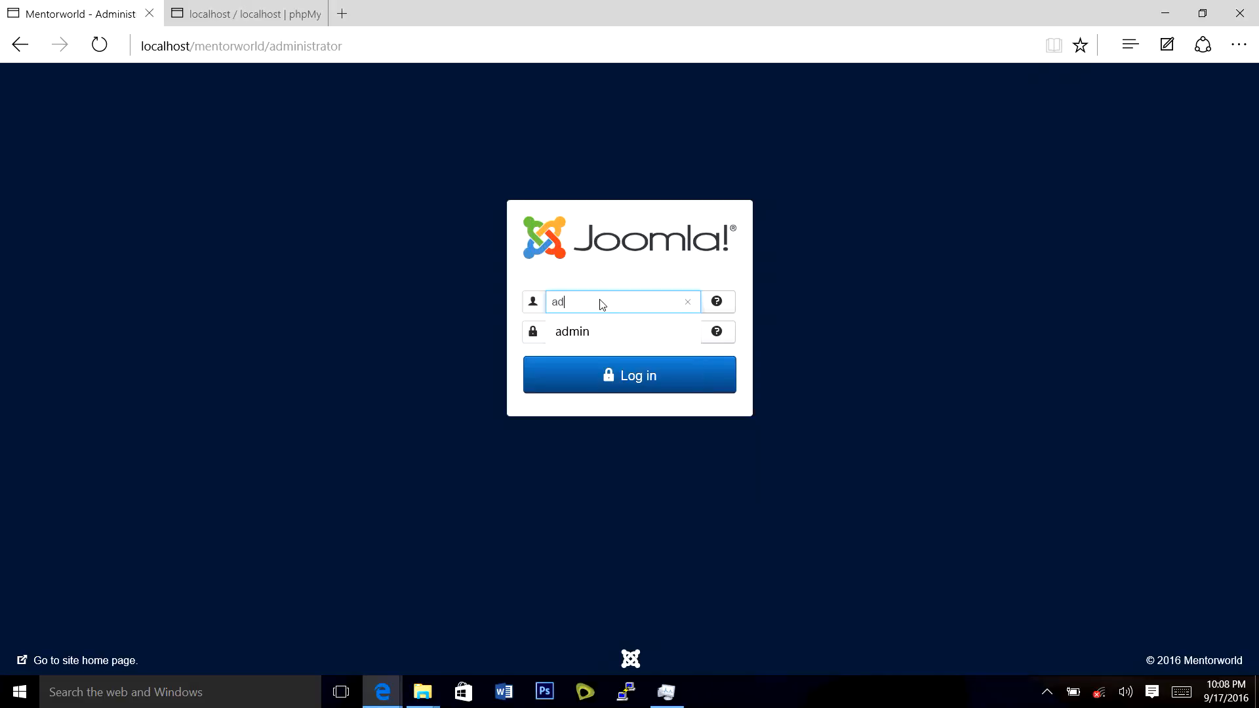
type("min")
key("Tab")
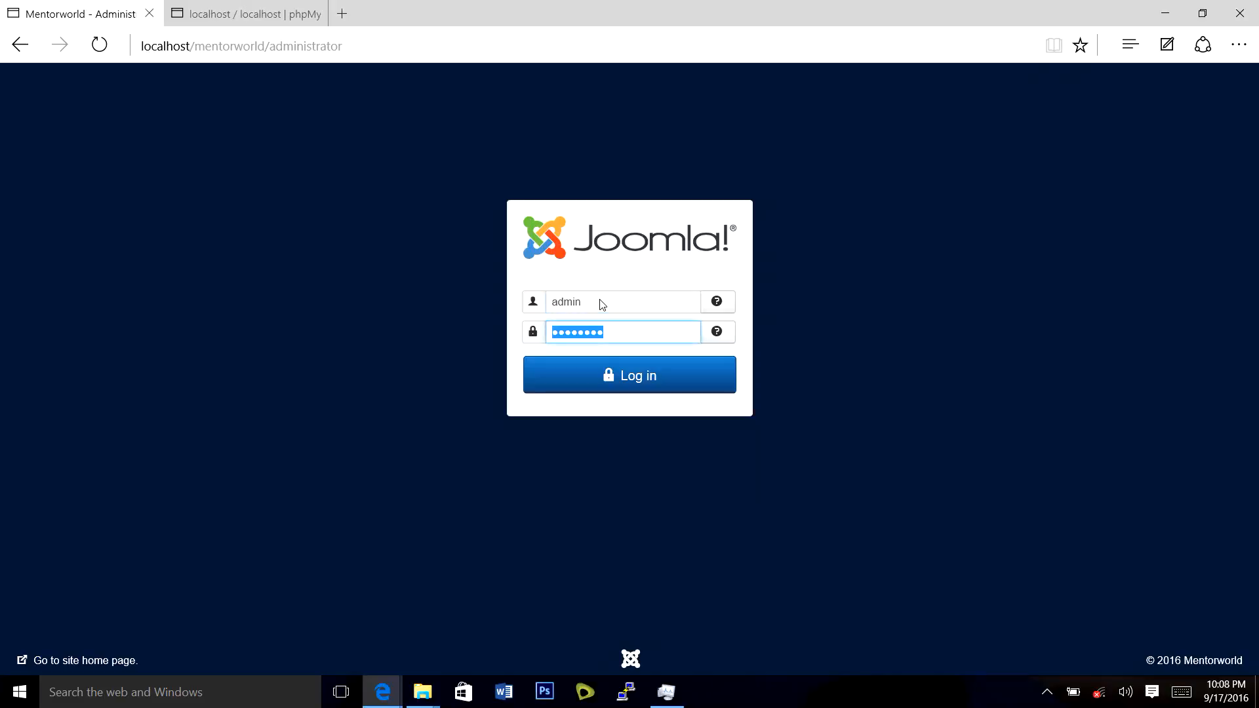
type("••••••••")
left_click(640, 385)
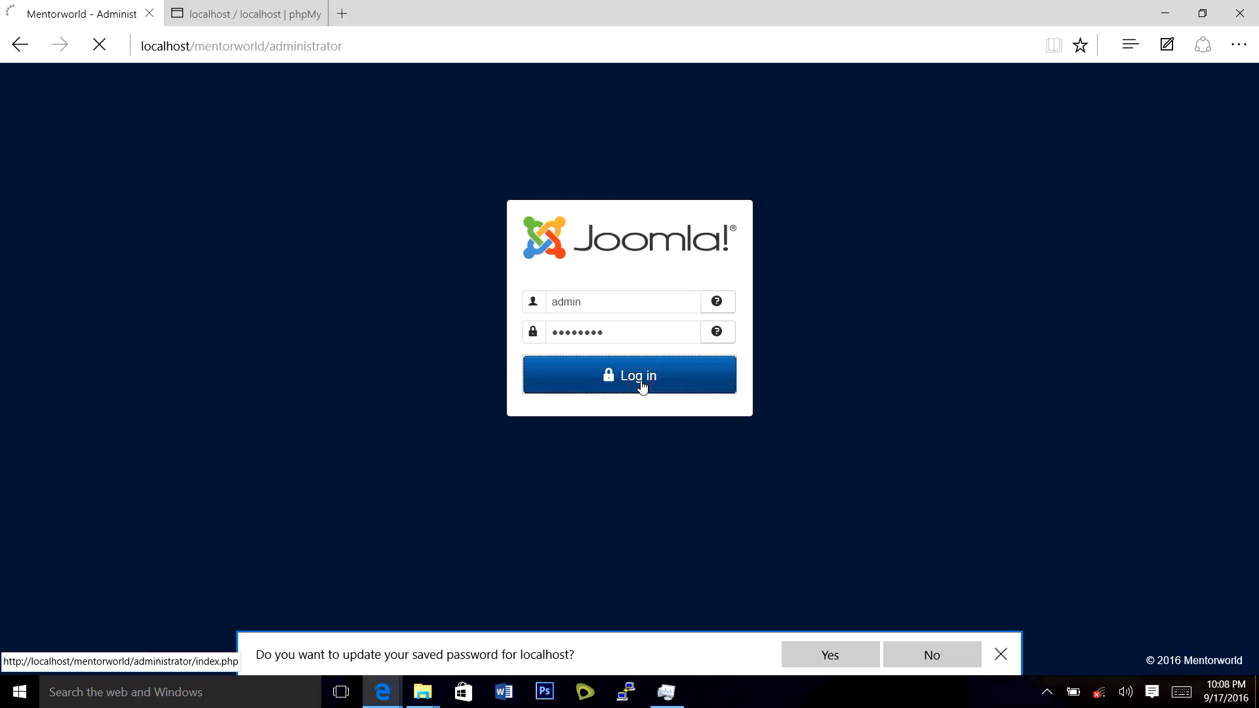